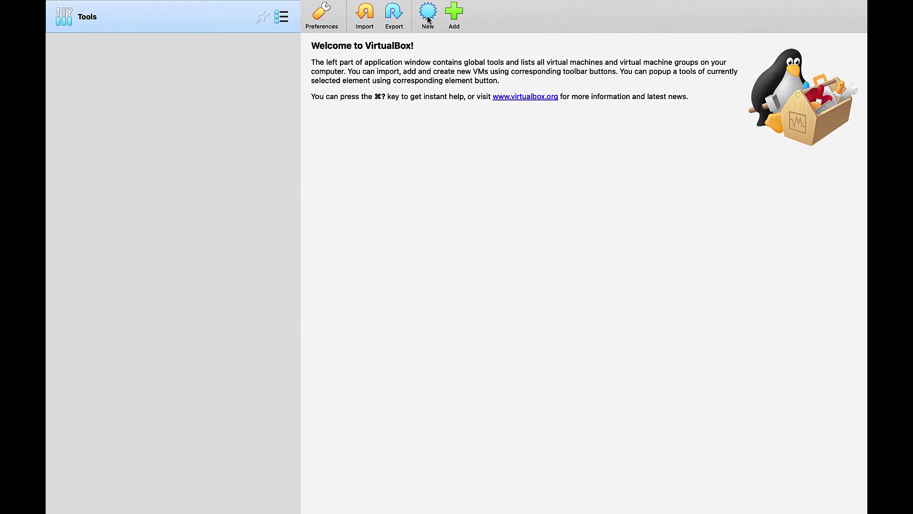
# - Create a virtual machine named paldentach with type Microsoft Windows and version Windows 10 (64-bit)
pyautogui.click(428, 18)
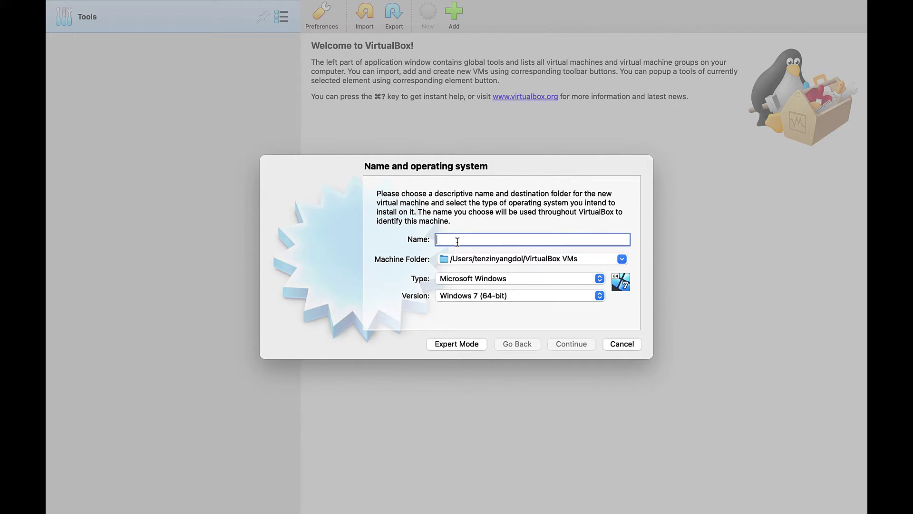
pyautogui.write('paldentach')
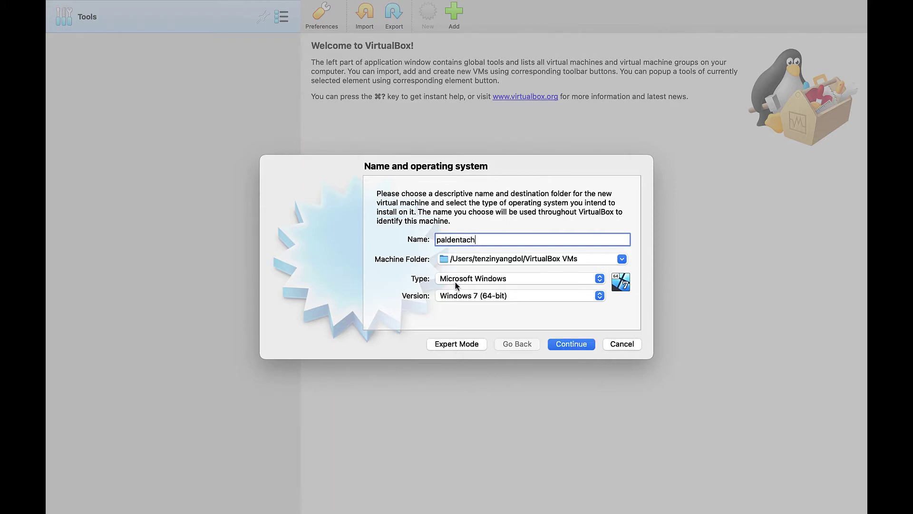
pyautogui.click(473, 283)
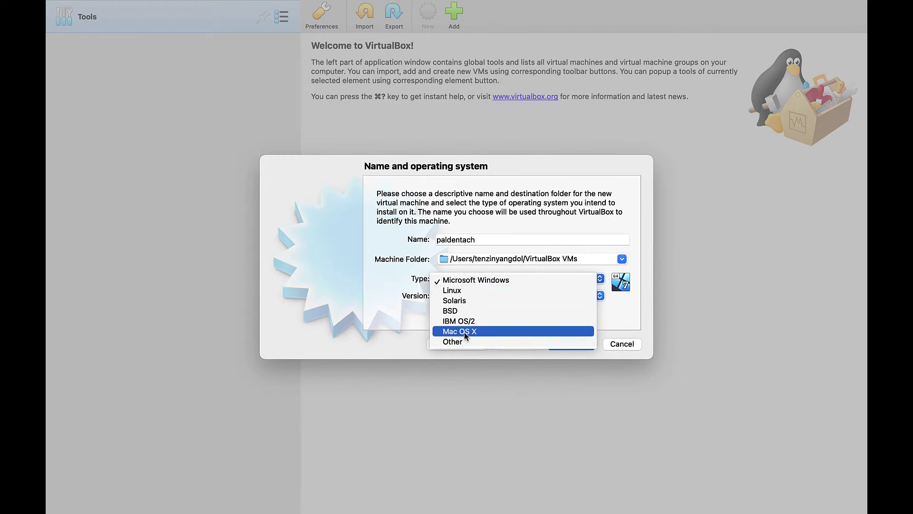
pyautogui.click(499, 286)
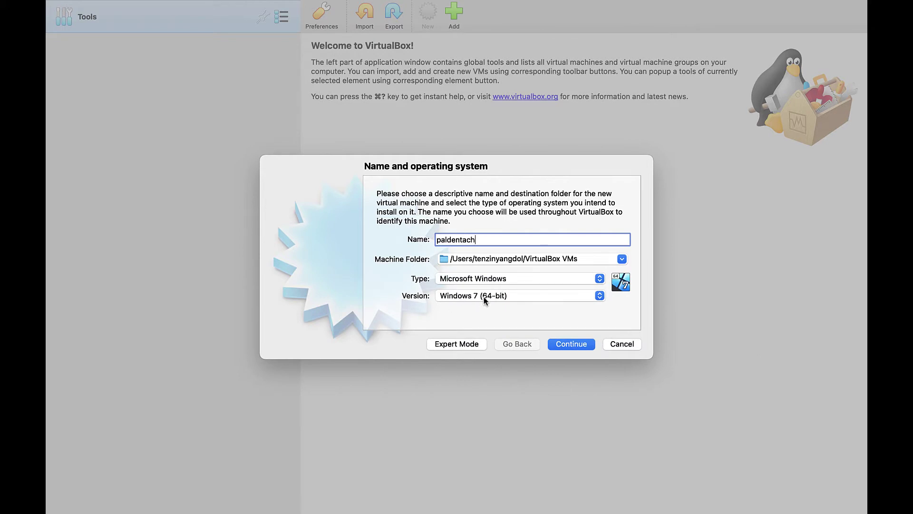
pyautogui.click(487, 299)
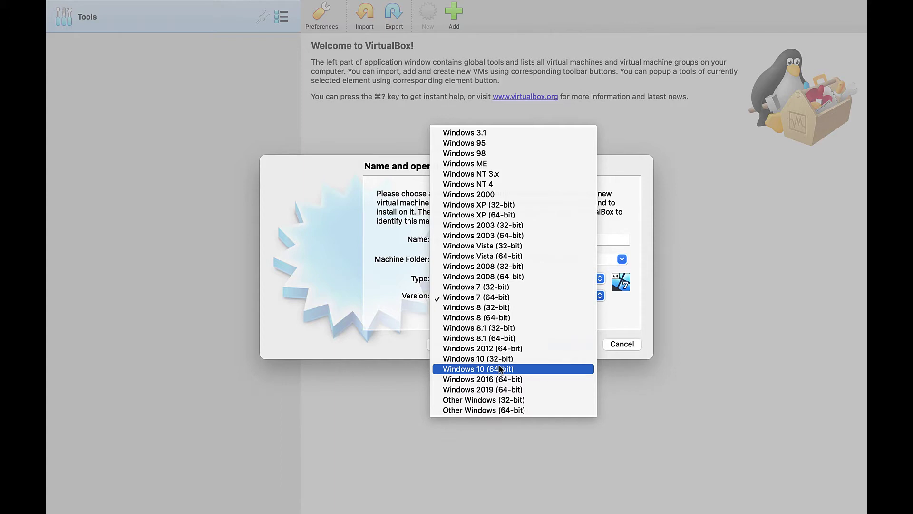
pyautogui.click(482, 370)
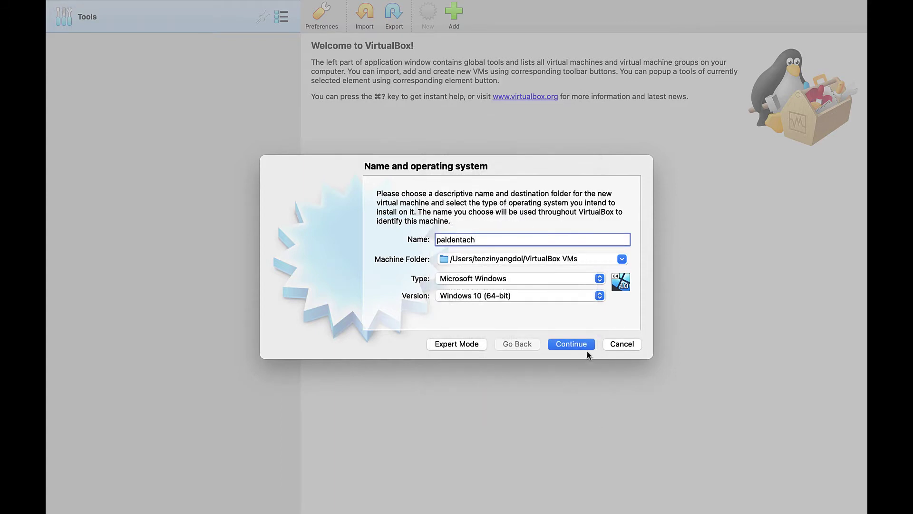
pyautogui.click(571, 344)
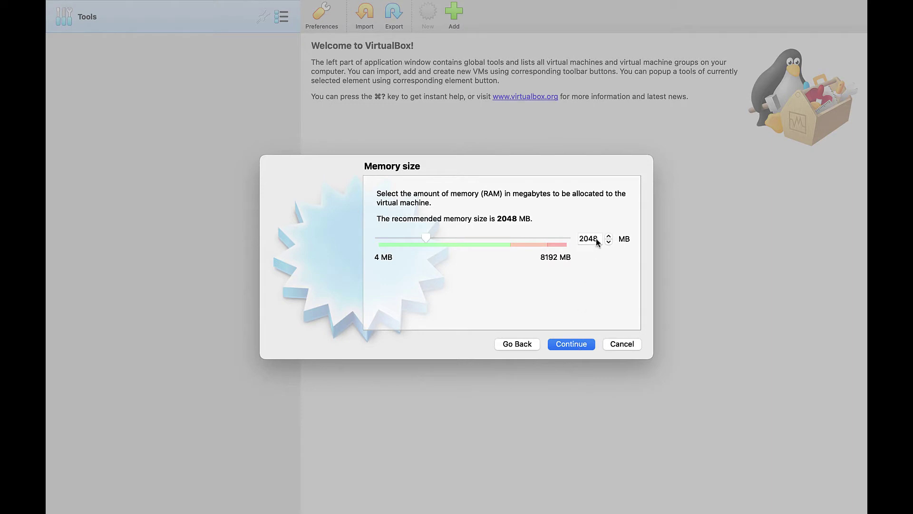
# - Accept 2048 MB of memory and create a 50 GB VDI virtual hard disk for the machine
pyautogui.click(588, 344)
pyautogui.click(585, 343)
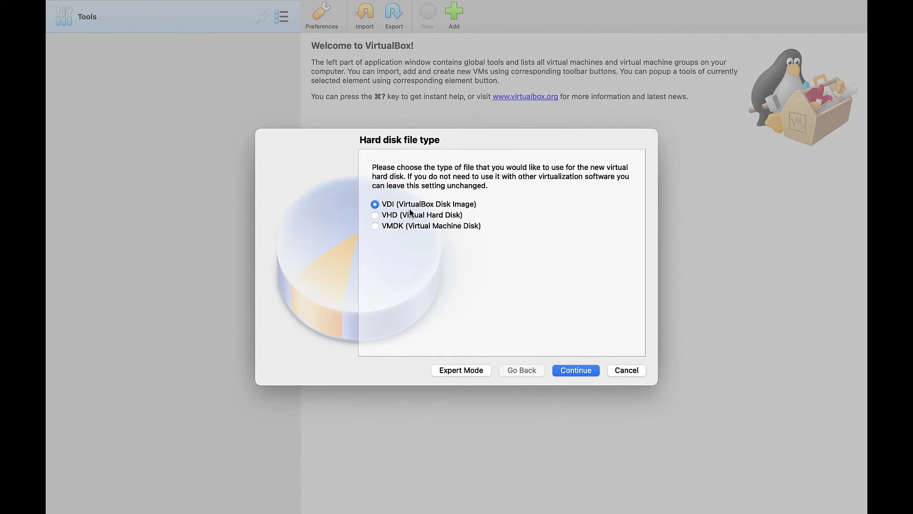
pyautogui.click(590, 372)
pyautogui.click(590, 371)
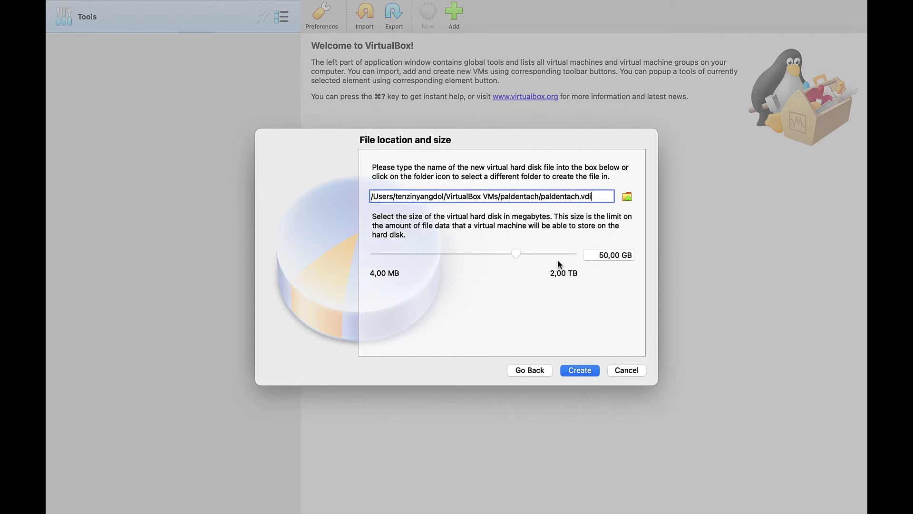
pyautogui.moveTo(559, 264)
pyautogui.click(581, 370)
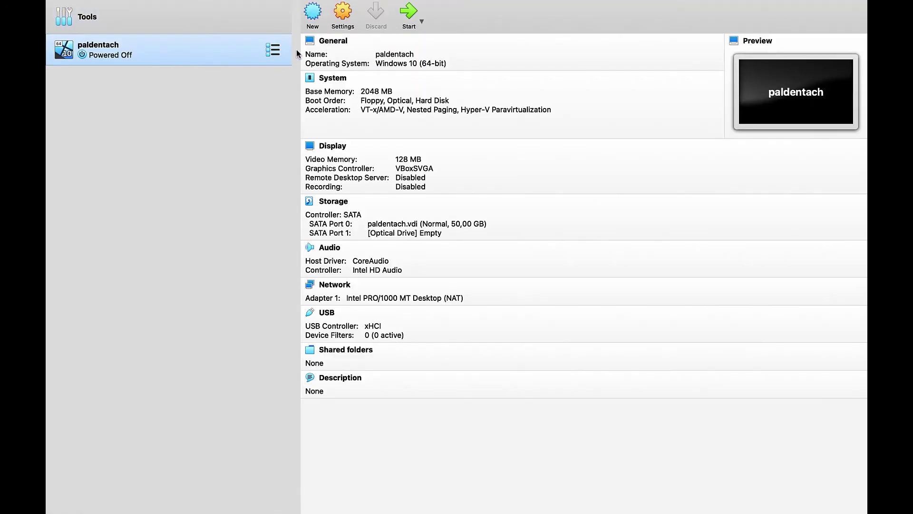
# - Remove the empty optical drive from the paldentach machine's storage settings
pyautogui.click(342, 15)
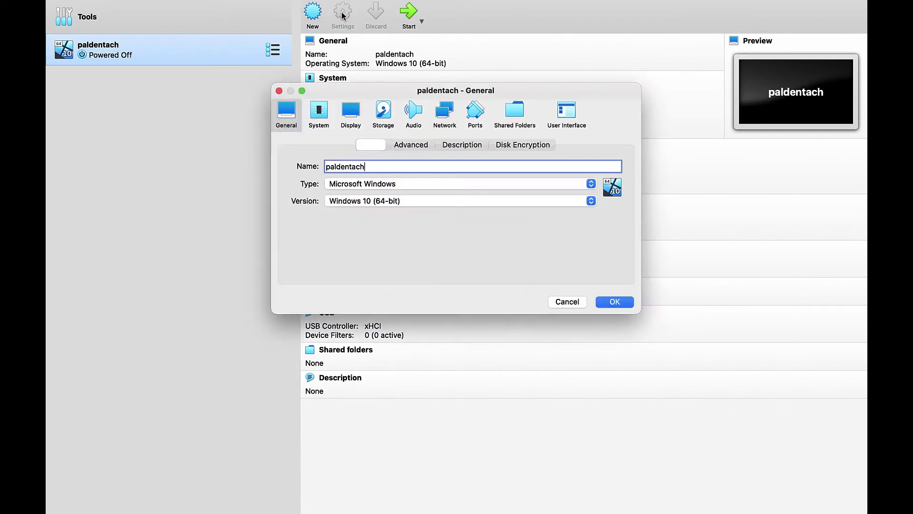
pyautogui.click(388, 118)
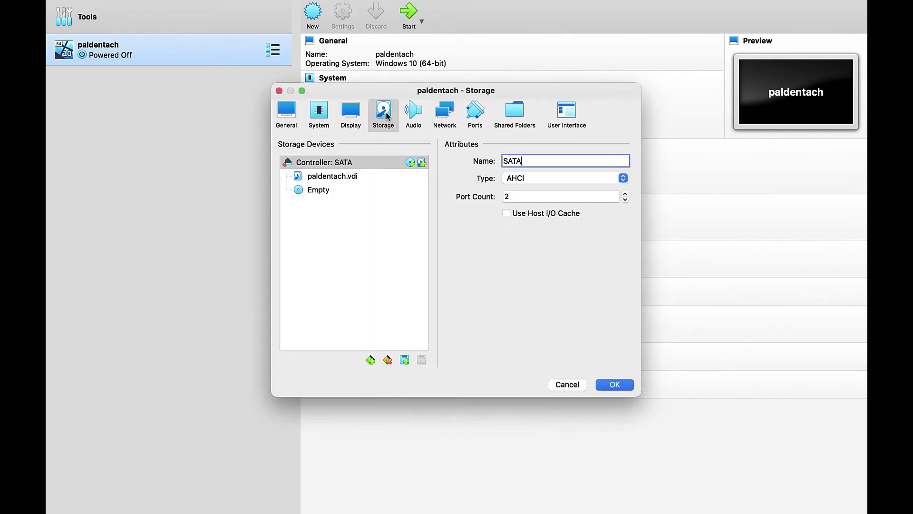
pyautogui.click(310, 191)
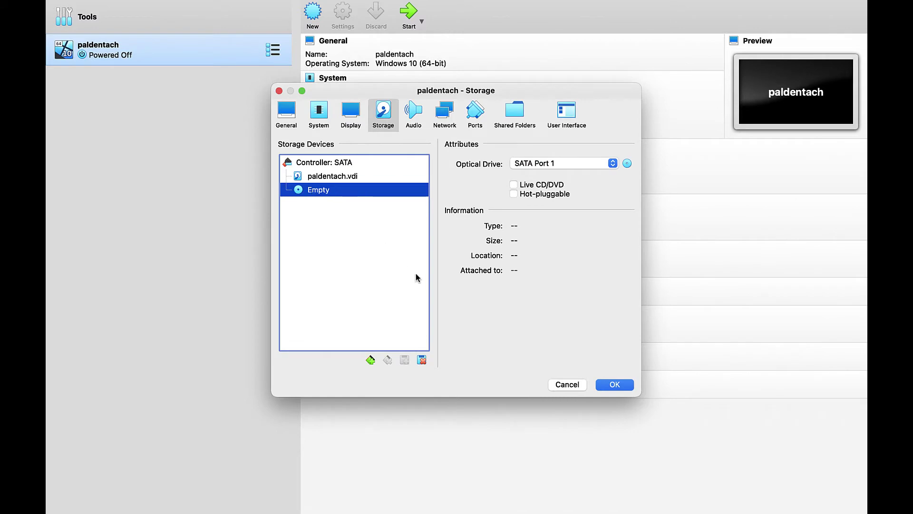
pyautogui.click(421, 360)
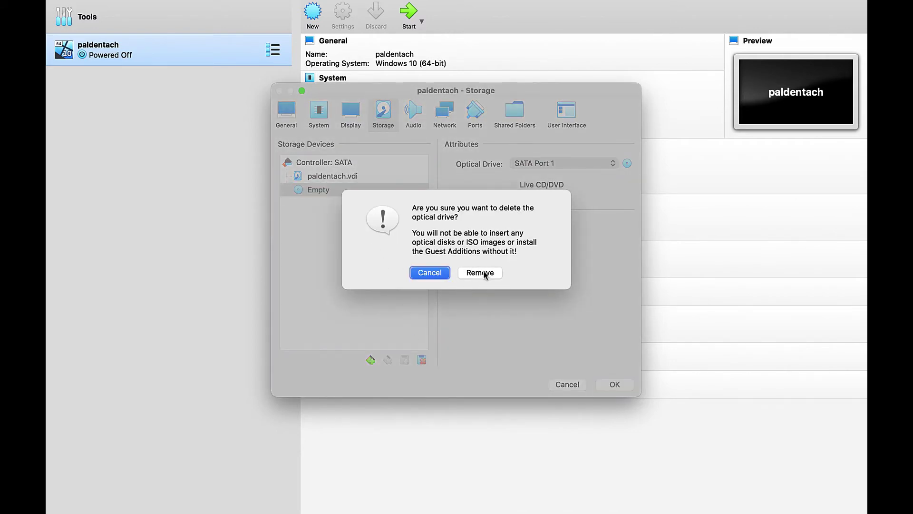
pyautogui.click(480, 272)
# - Attach RS5X64.10in1.ENU.FEB2019.ISO from the Desktop as an optical drive on the SATA controller and save the settings
pyautogui.click(395, 162)
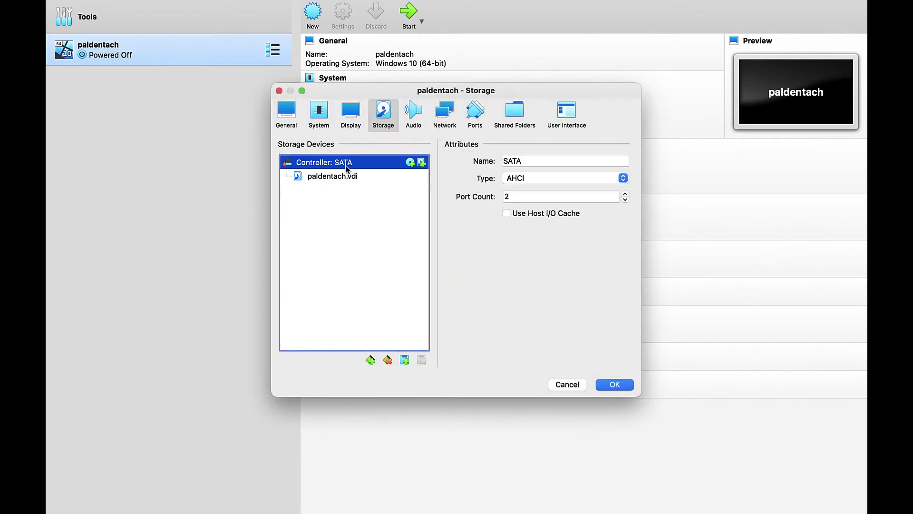
pyautogui.click(410, 162)
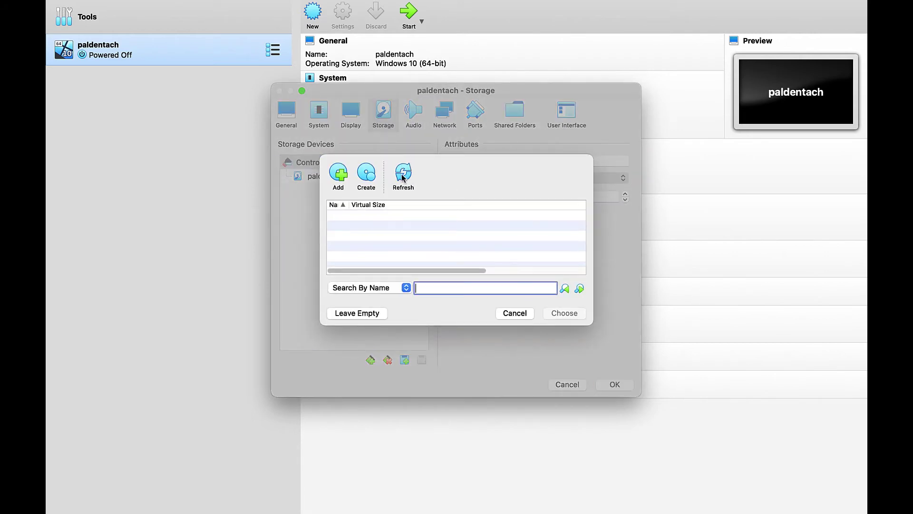
pyautogui.click(340, 178)
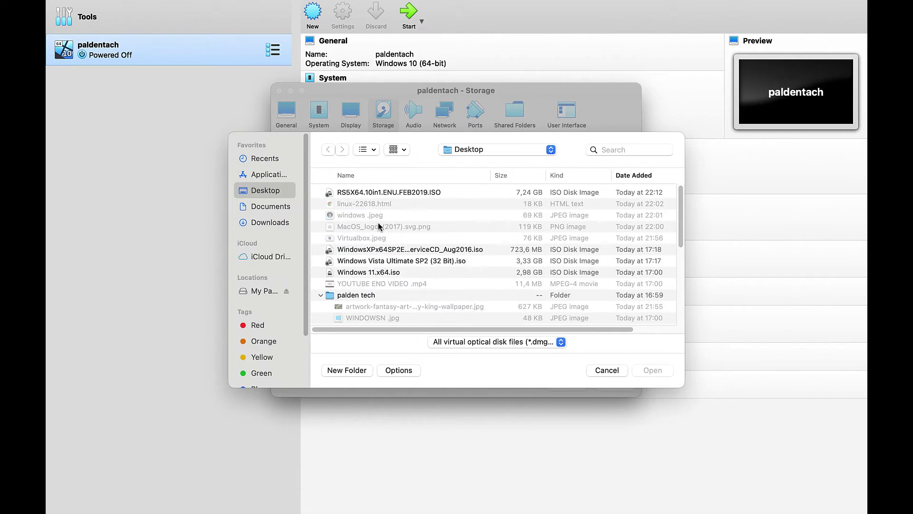
pyautogui.click(388, 195)
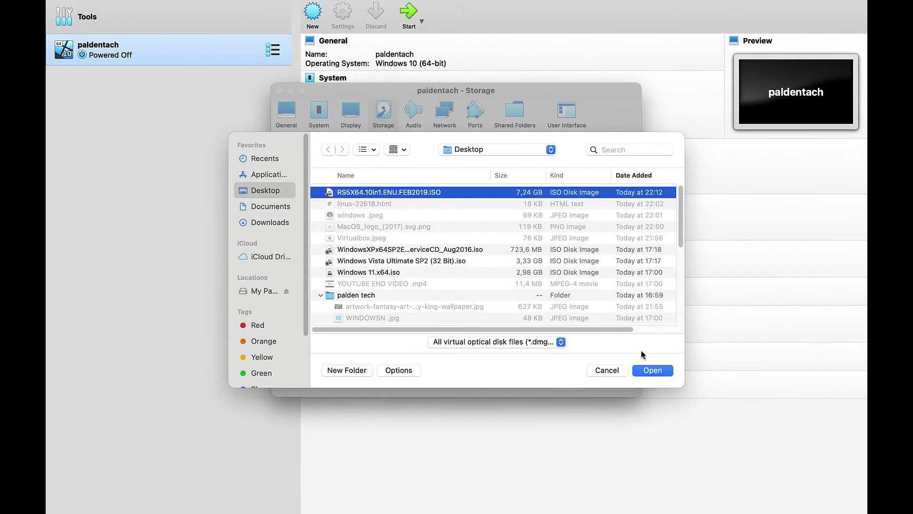
pyautogui.click(653, 371)
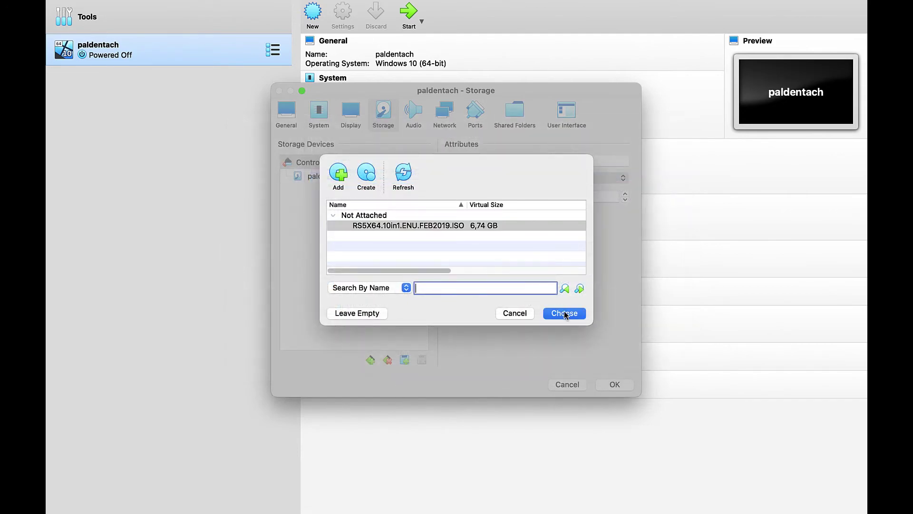
pyautogui.click(564, 314)
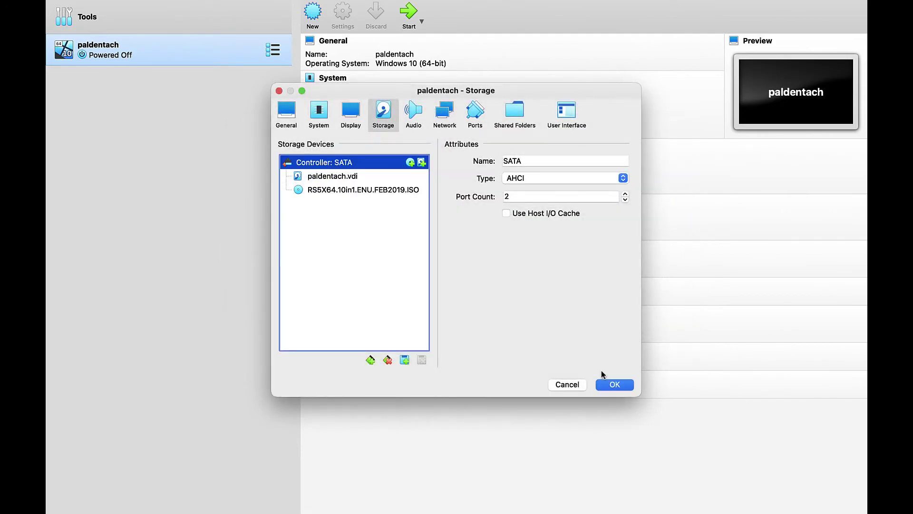
pyautogui.click(615, 385)
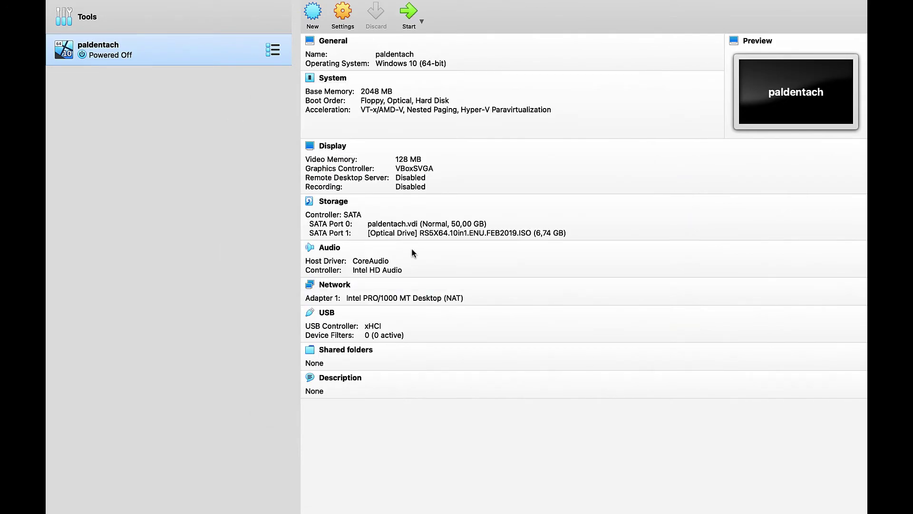
# - Start the paldentach machine and set Windows Setup to the English (Europe) time and currency format with the US keyboard
pyautogui.click(408, 14)
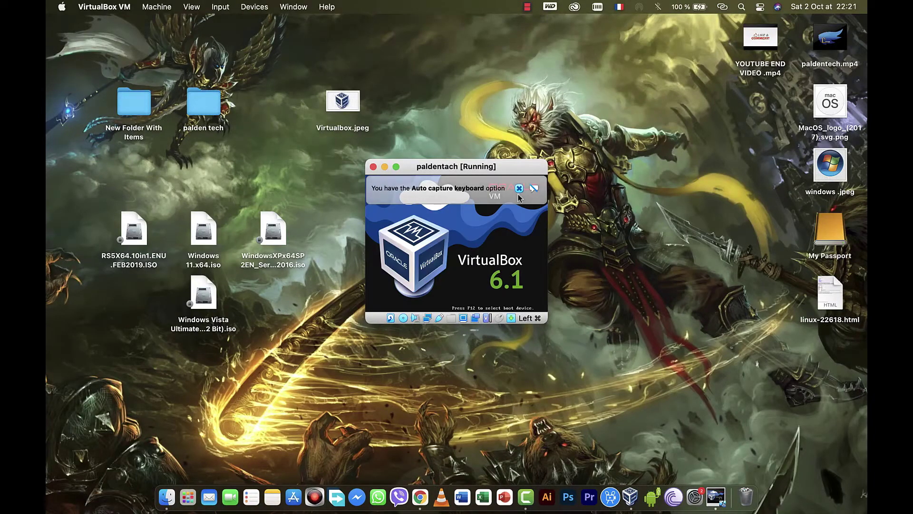
pyautogui.click(518, 189)
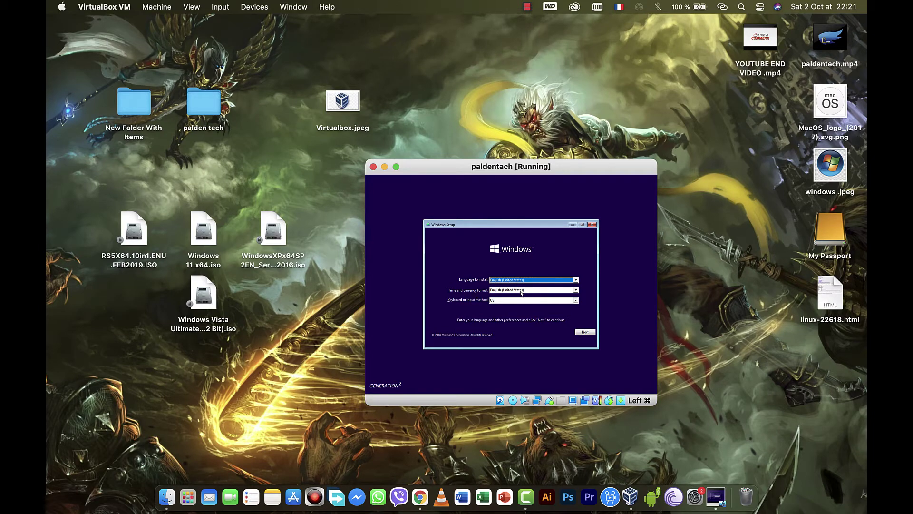
pyautogui.click(541, 290)
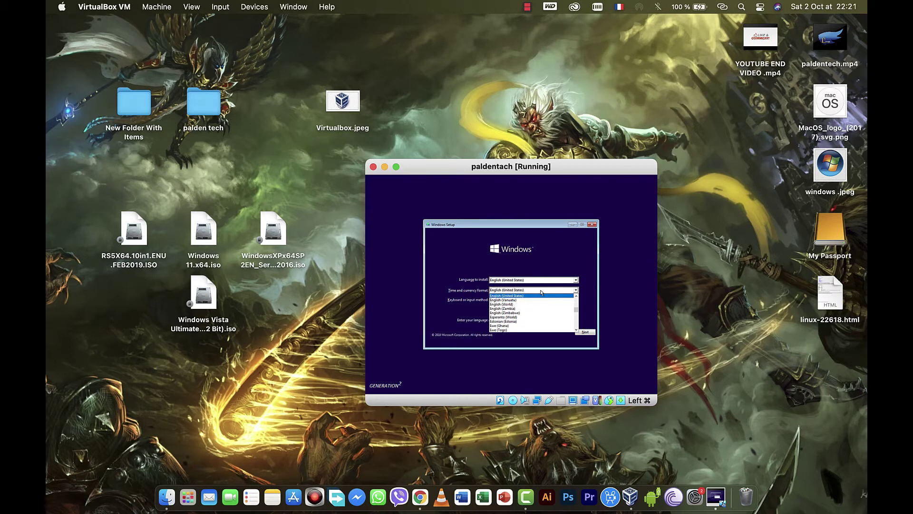
pyautogui.click(513, 304)
pyautogui.click(512, 300)
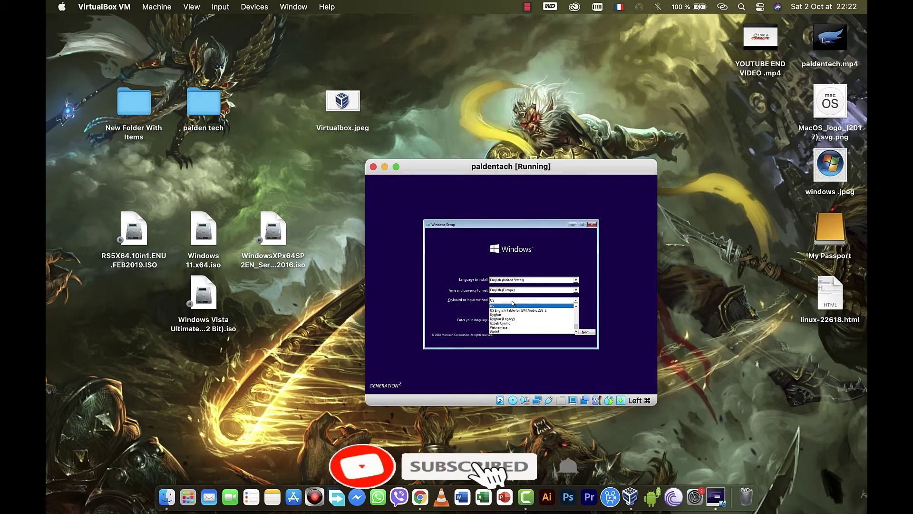
pyautogui.click(500, 305)
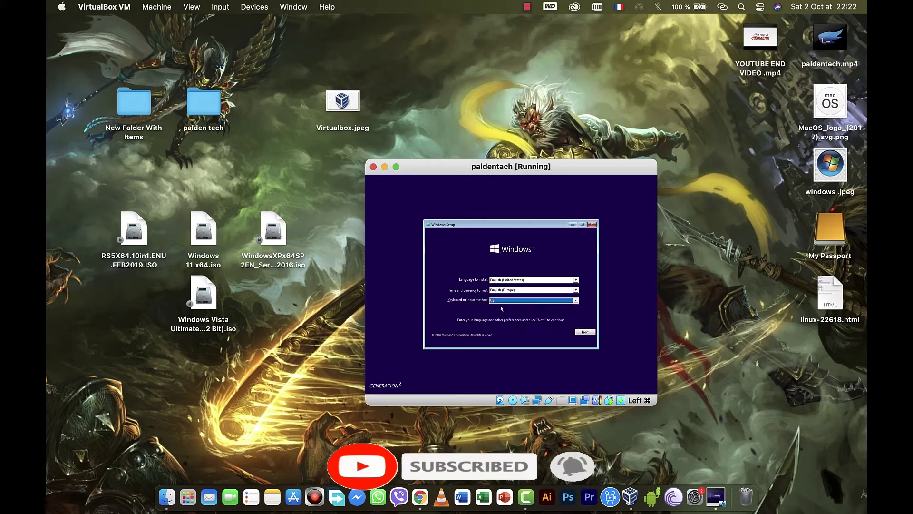
pyautogui.click(586, 332)
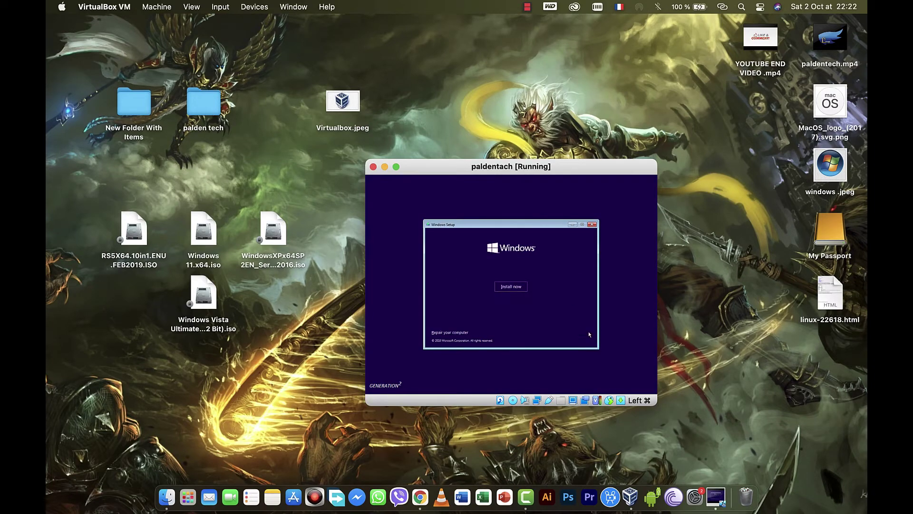
# - Begin the Windows installation with the Windows 10 Home STD x64 edition and accept the license terms
pyautogui.click(508, 287)
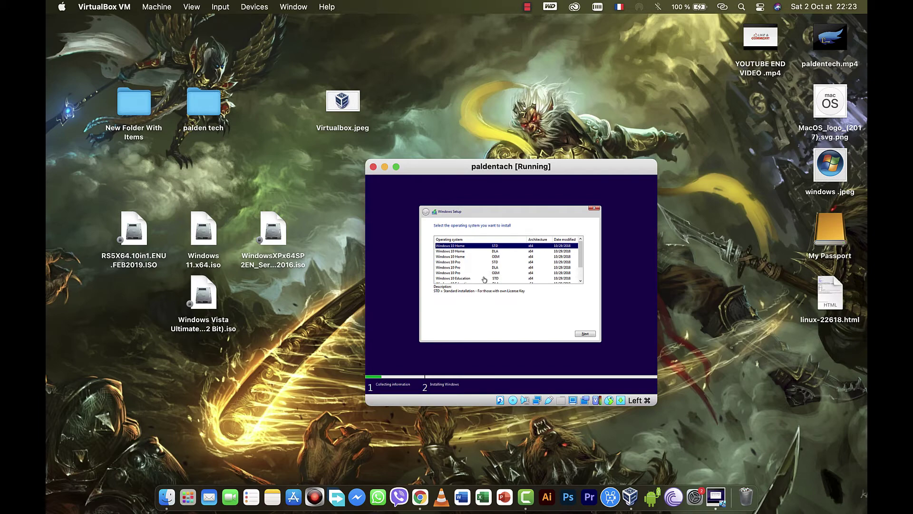
pyautogui.scroll(-1, 485, 279)
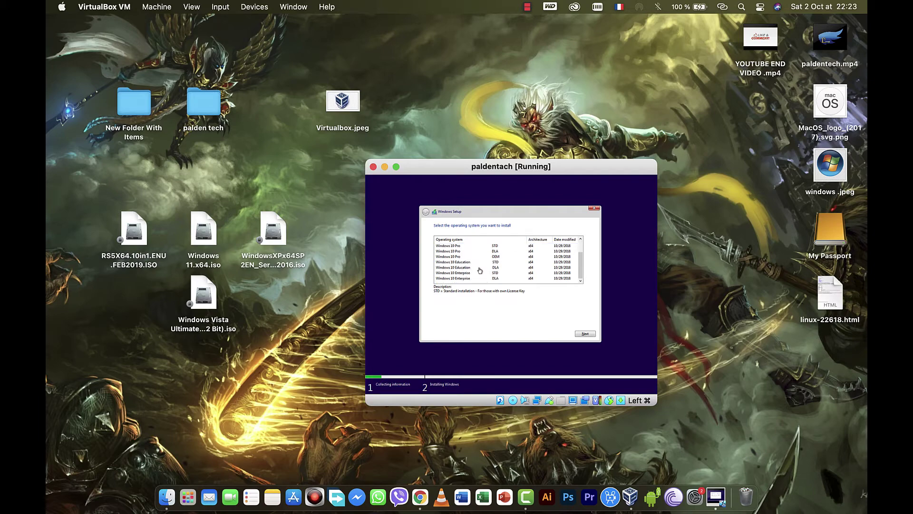
pyautogui.scroll(1, 480, 271)
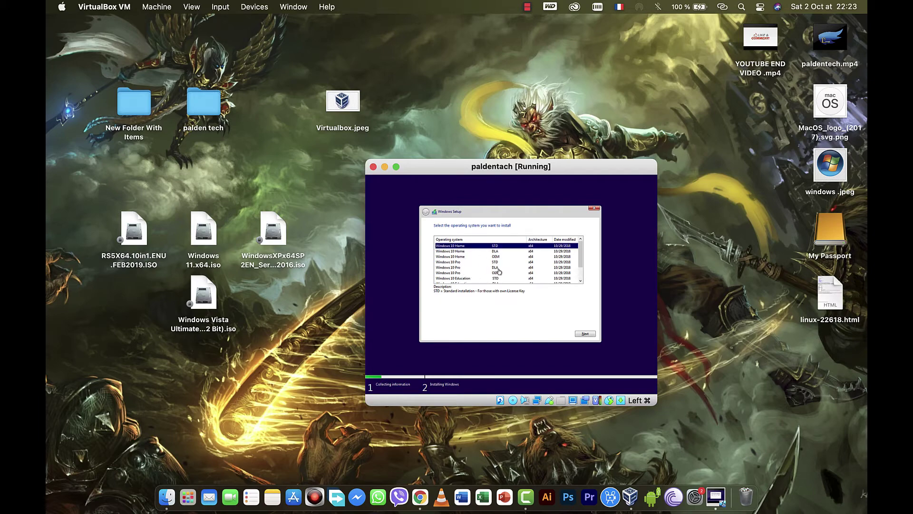
pyautogui.click(585, 333)
pyautogui.click(435, 320)
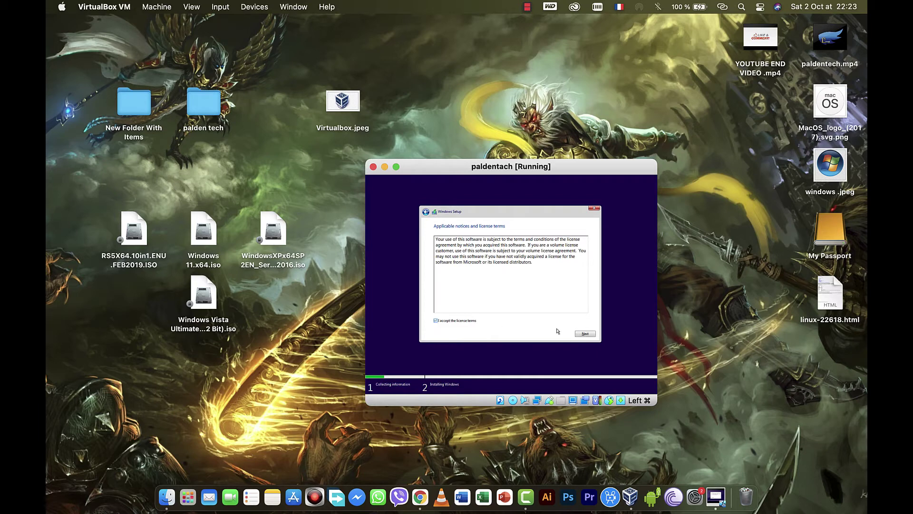
pyautogui.click(585, 333)
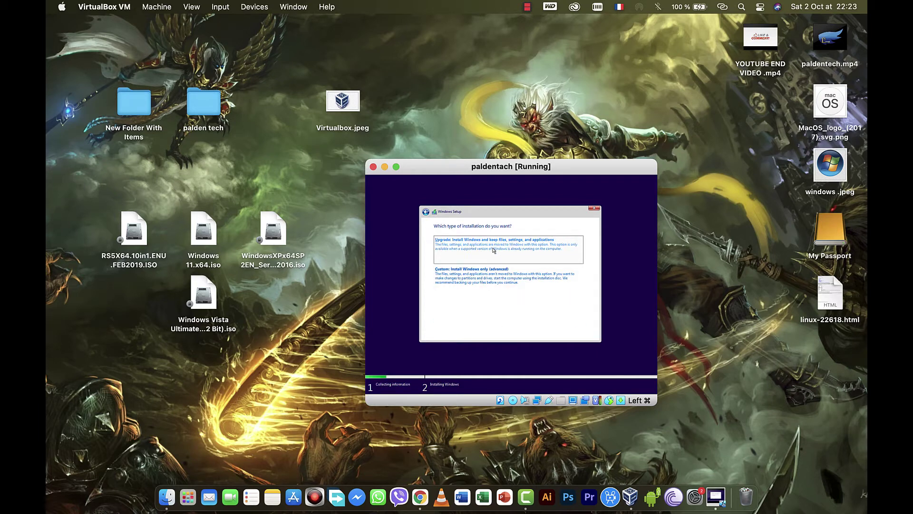
# - Choose the custom Windows-only installation and create a 51200 MB partition in Drive 0's unallocated space, allowing additional system partitions
pyautogui.click(482, 280)
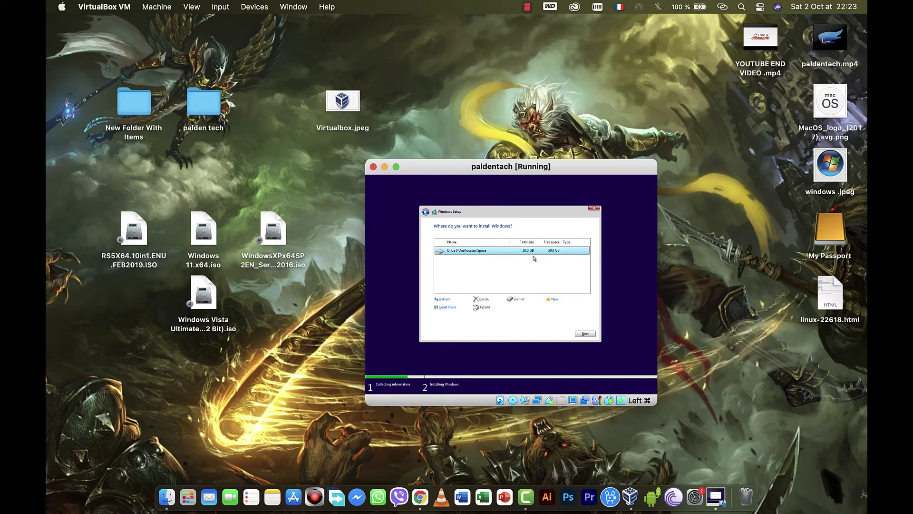
pyautogui.click(553, 300)
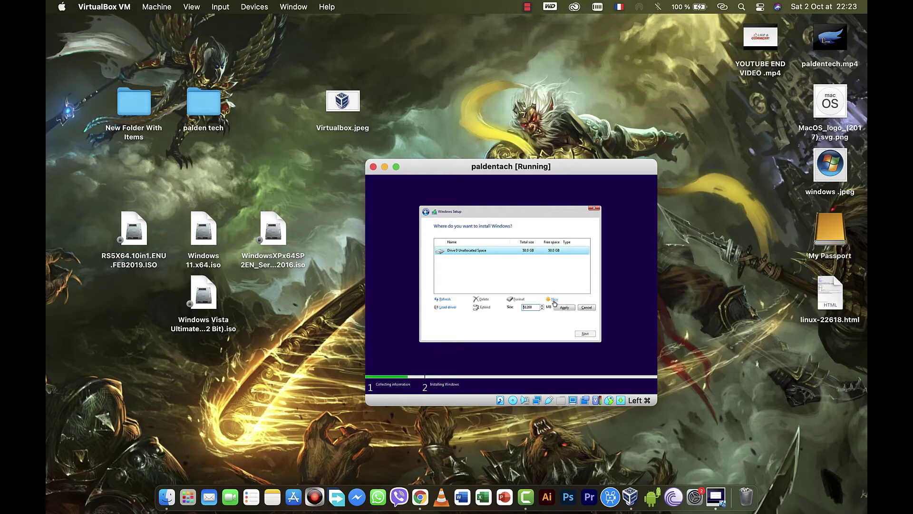
pyautogui.click(561, 307)
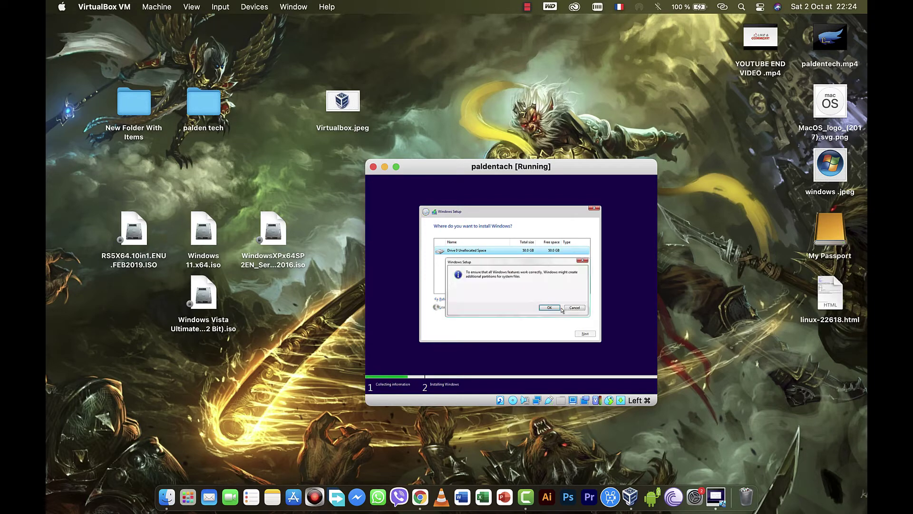
pyautogui.click(550, 308)
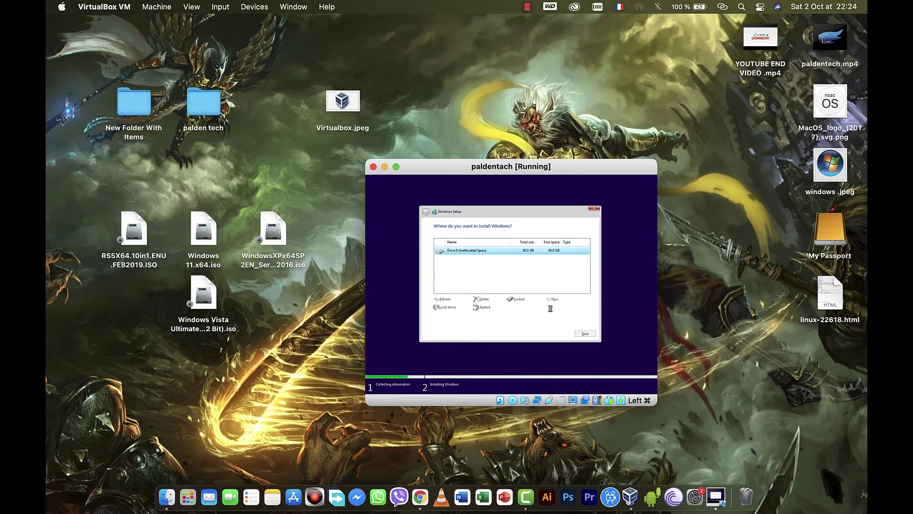
# - Select Drive 0 Partition 2 as the installation target and start installing Windows on it
pyautogui.click(477, 250)
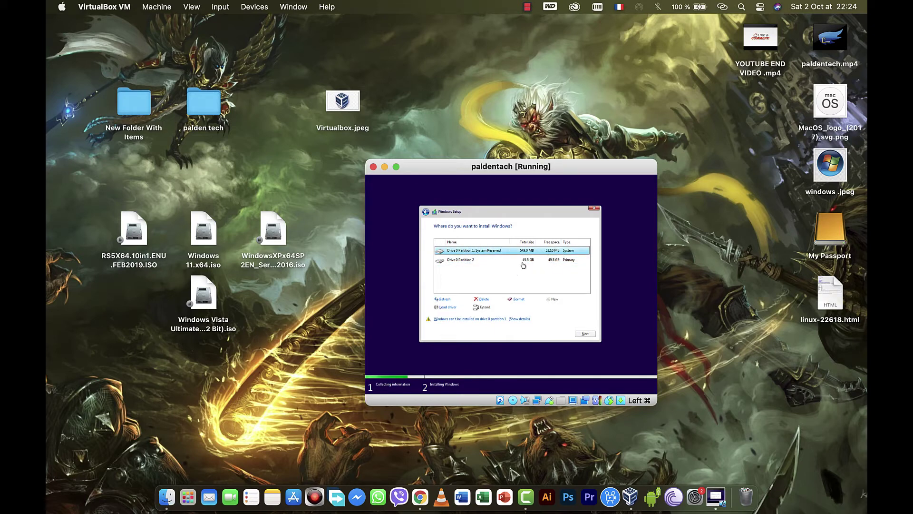
pyautogui.click(522, 261)
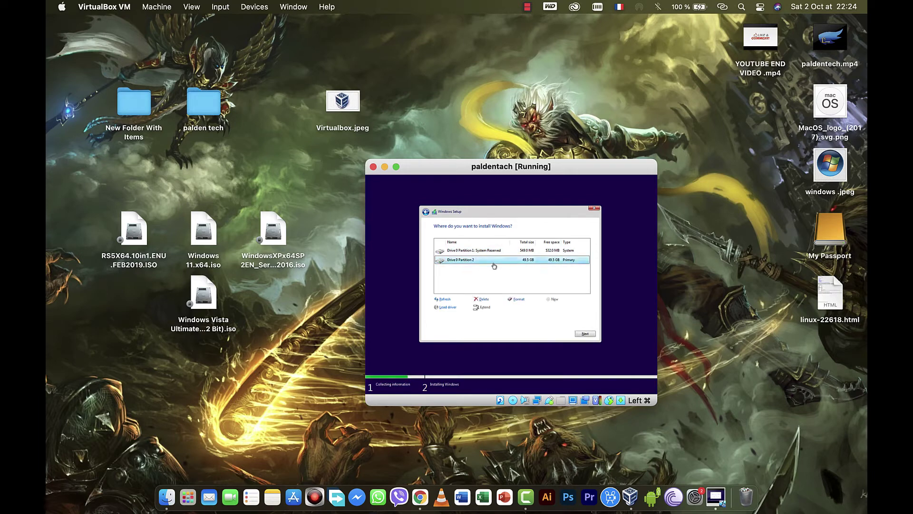
pyautogui.click(584, 334)
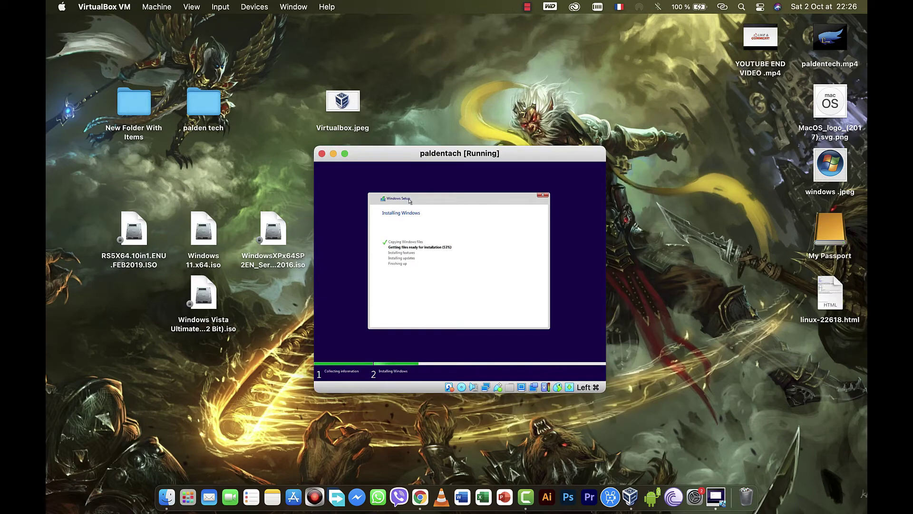
pyautogui.click(344, 153)
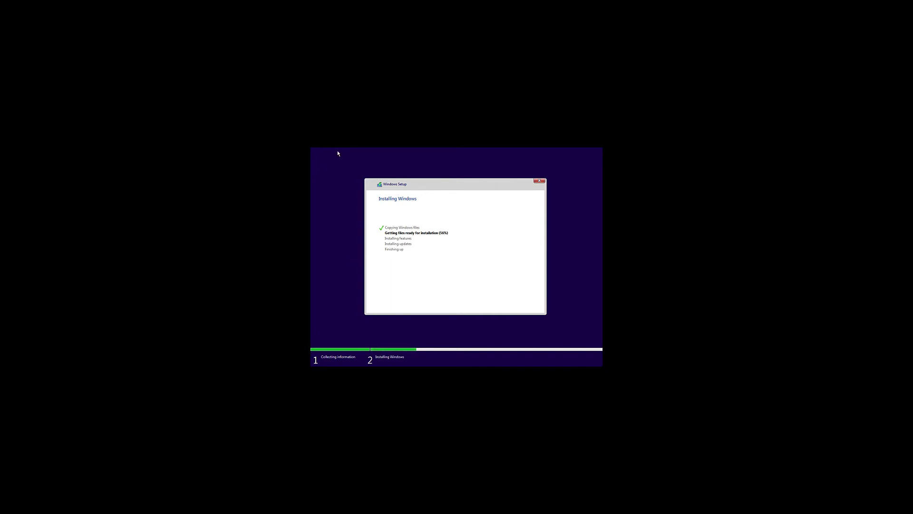
pyautogui.moveTo(122, 32)
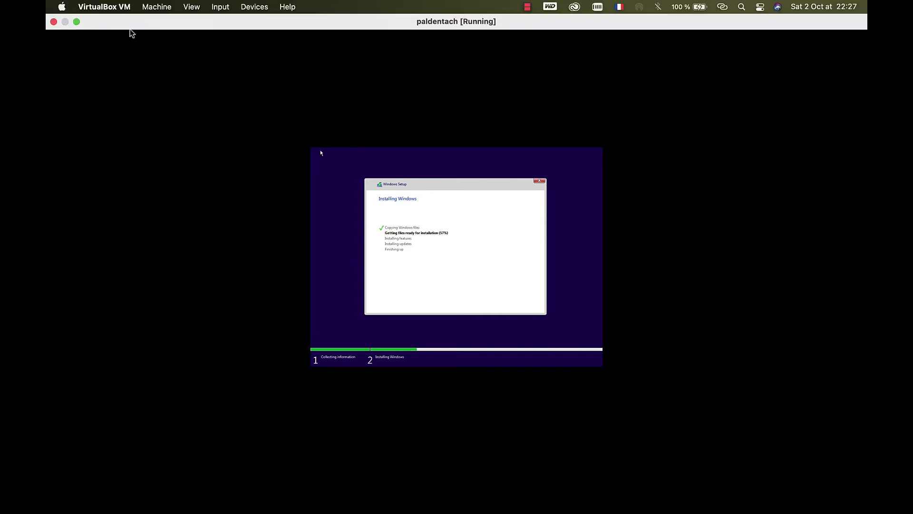
pyautogui.click(76, 21)
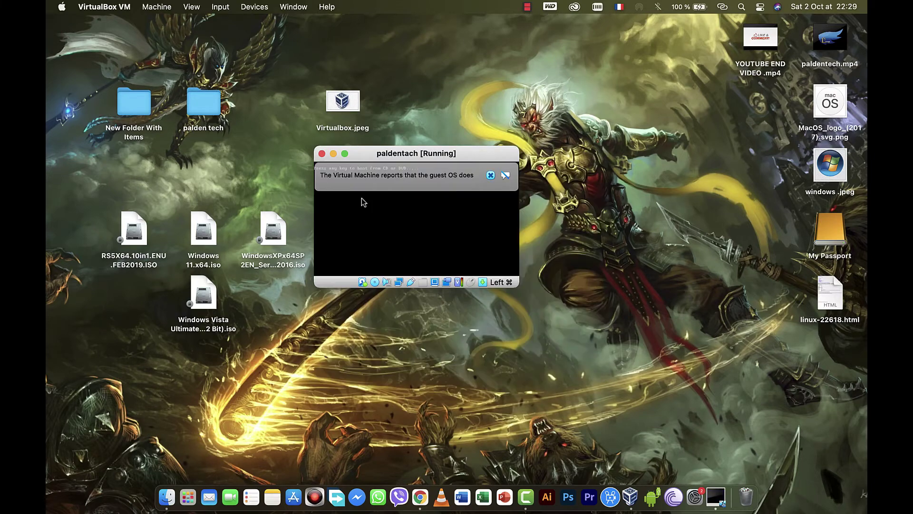
# - Set the Windows region to India and the keyboard layout to US, skipping a second keyboard layout
pyautogui.click(577, 175)
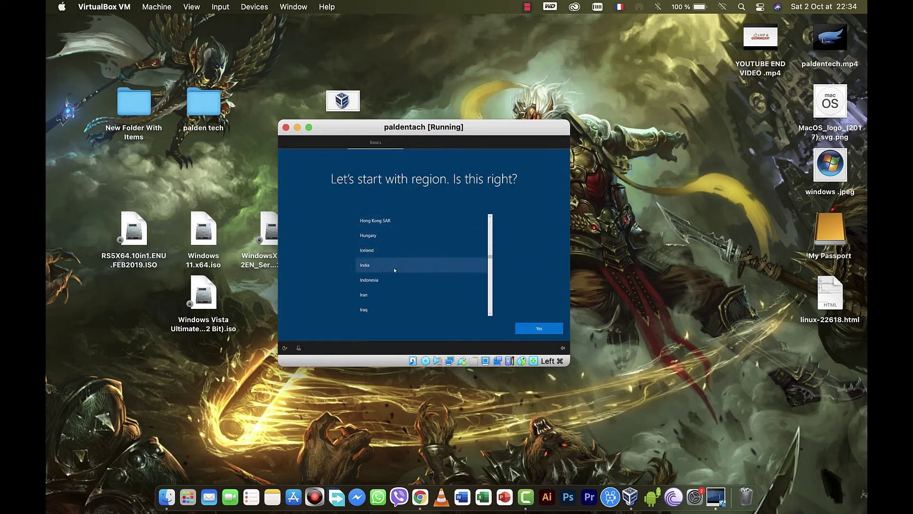
pyautogui.click(369, 268)
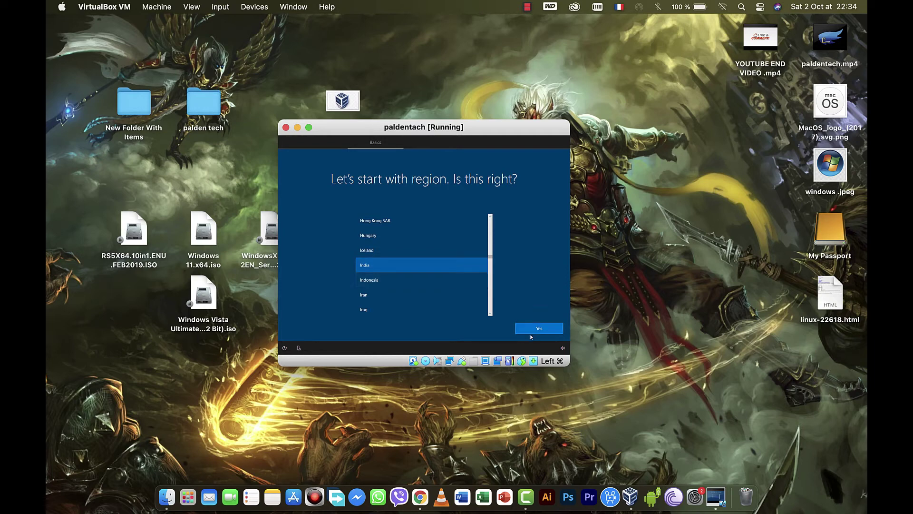
pyautogui.click(545, 332)
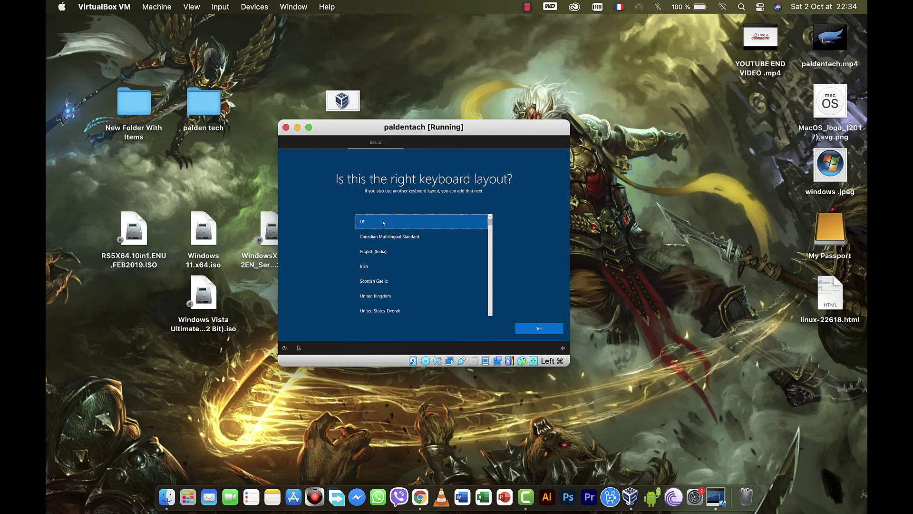
pyautogui.click(540, 330)
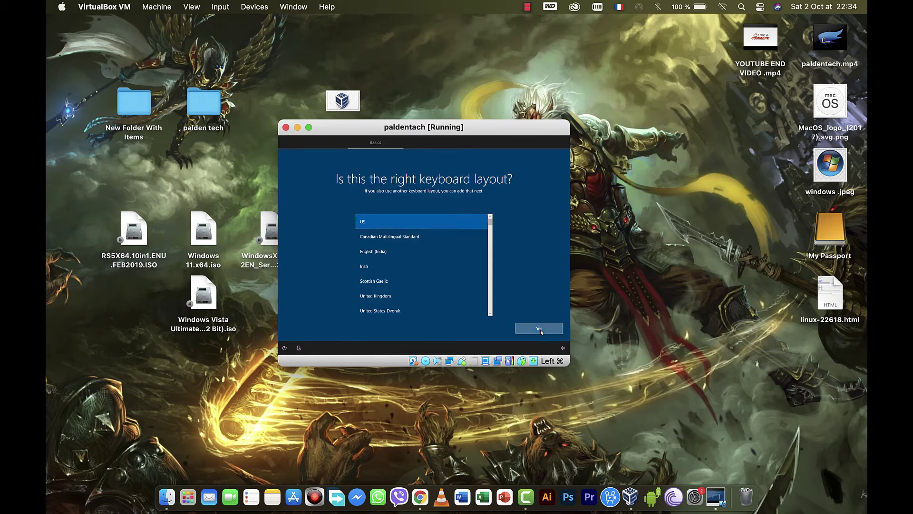
pyautogui.click(538, 330)
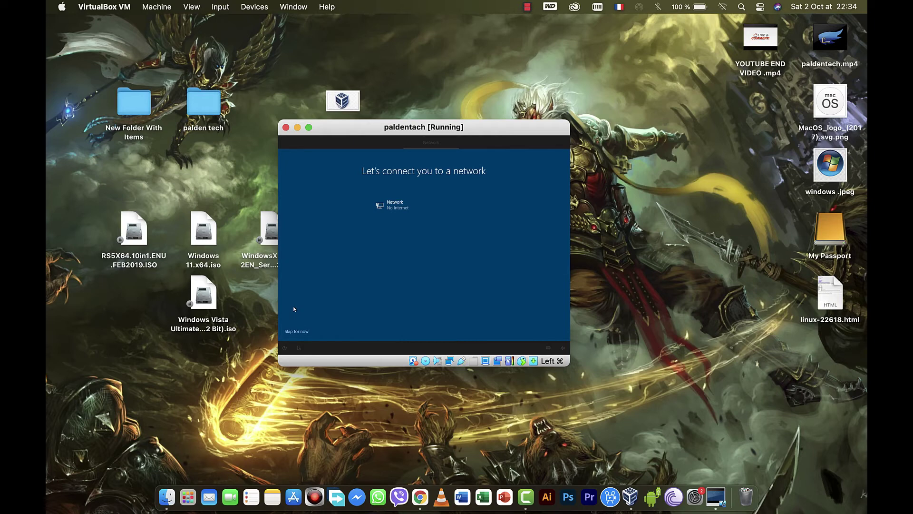
# - Skip connecting to a network and create the local account paldentech with a blank password
pyautogui.click(299, 331)
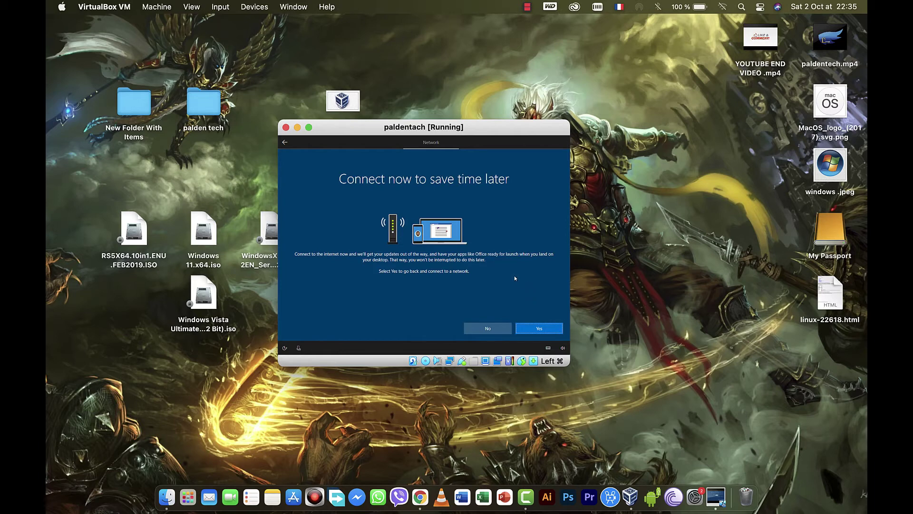
pyautogui.click(491, 329)
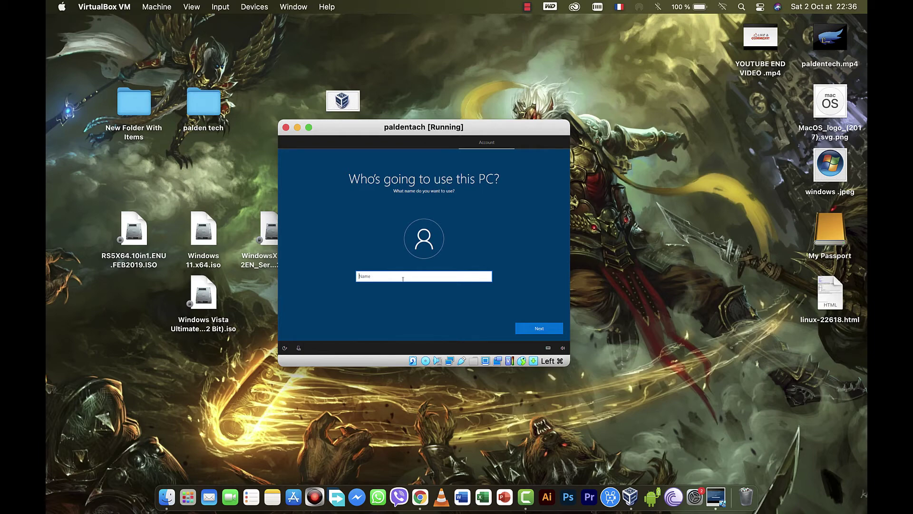
pyautogui.write('paldentech')
pyautogui.click(547, 328)
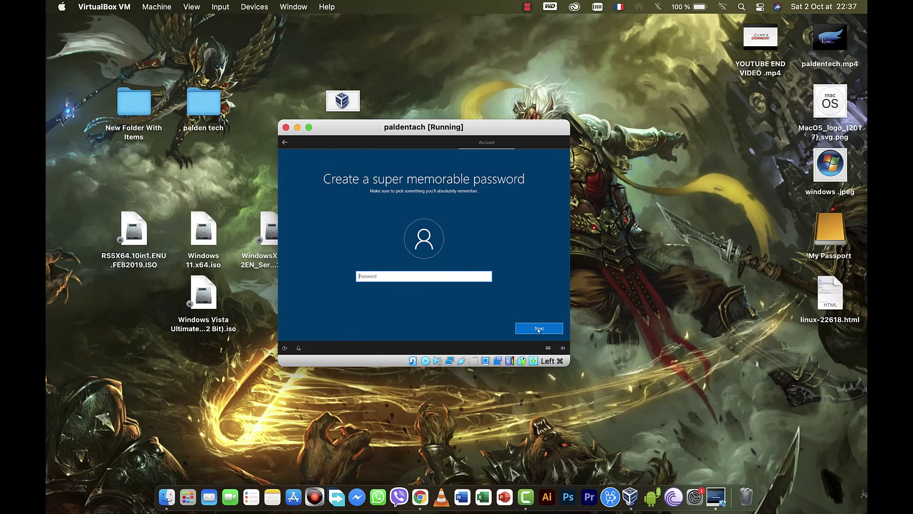
pyautogui.click(538, 329)
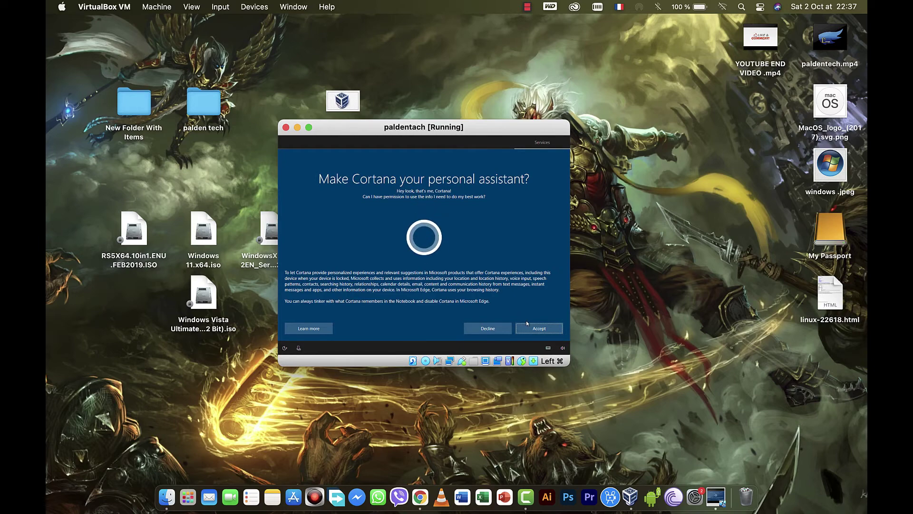
# - Decline Cortana and activity history, and accept the default privacy settings for the device
pyautogui.click(494, 331)
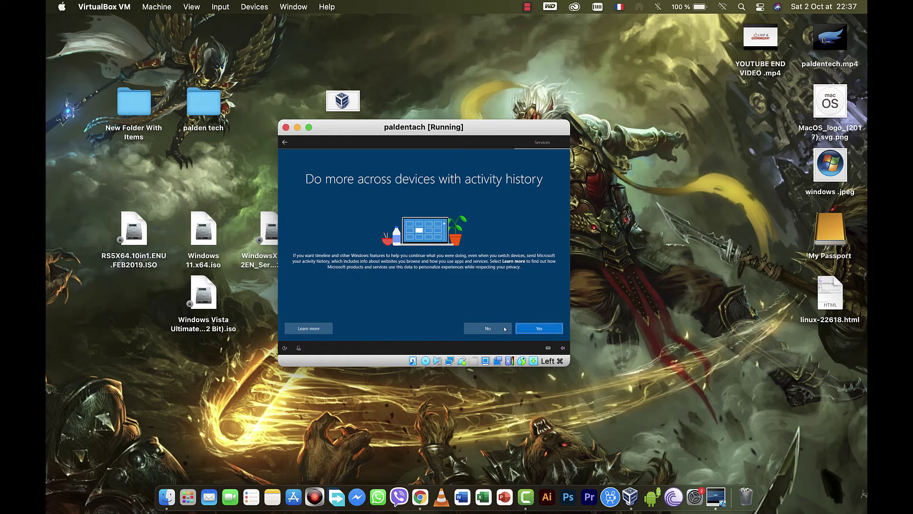
pyautogui.click(486, 330)
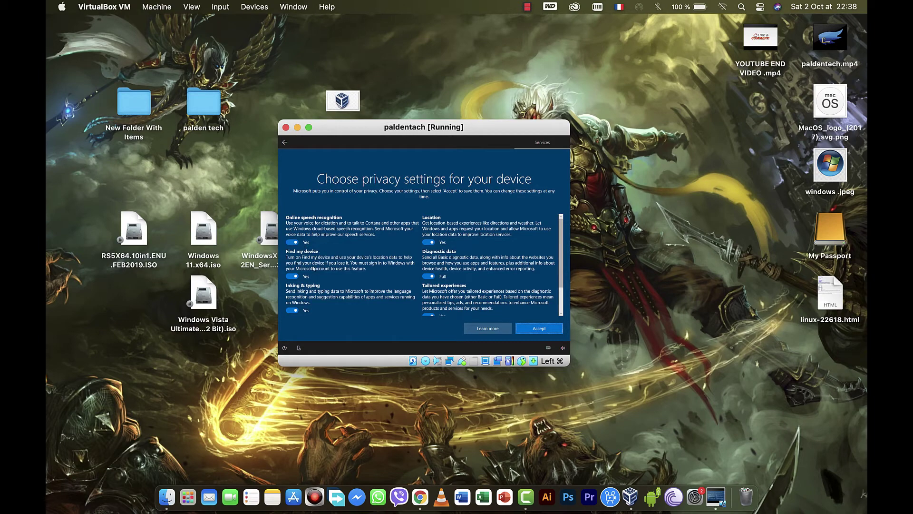
pyautogui.scroll(-5, 332, 279)
pyautogui.scroll(5, 321, 281)
pyautogui.click(539, 327)
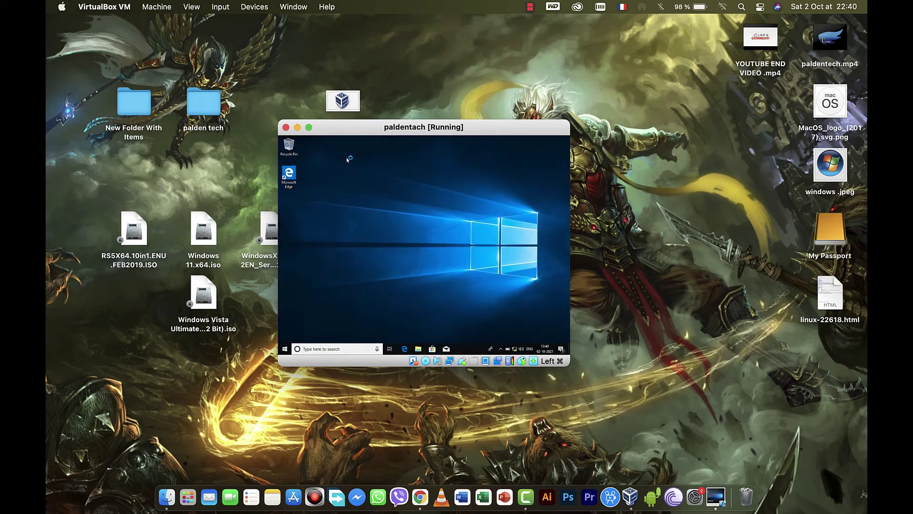
# - Close the running paldentach virtual machine by powering it off
pyautogui.click(286, 127)
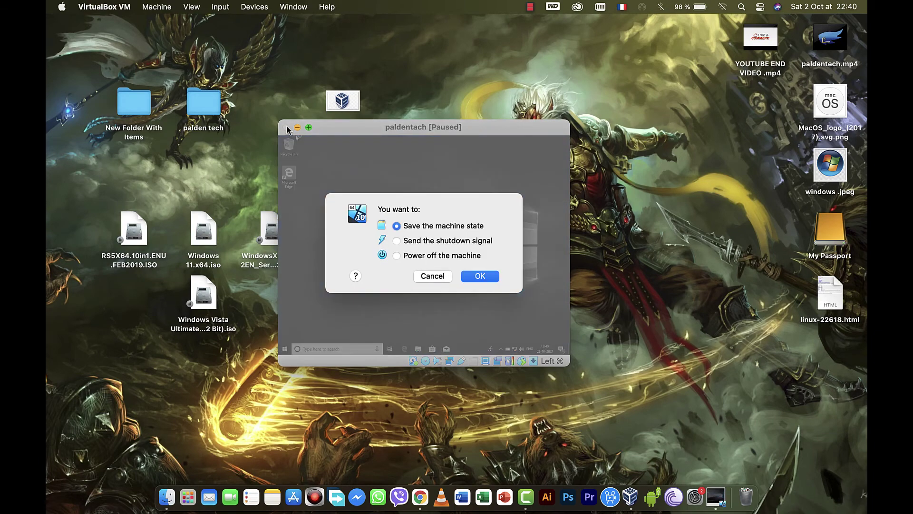
pyautogui.click(397, 255)
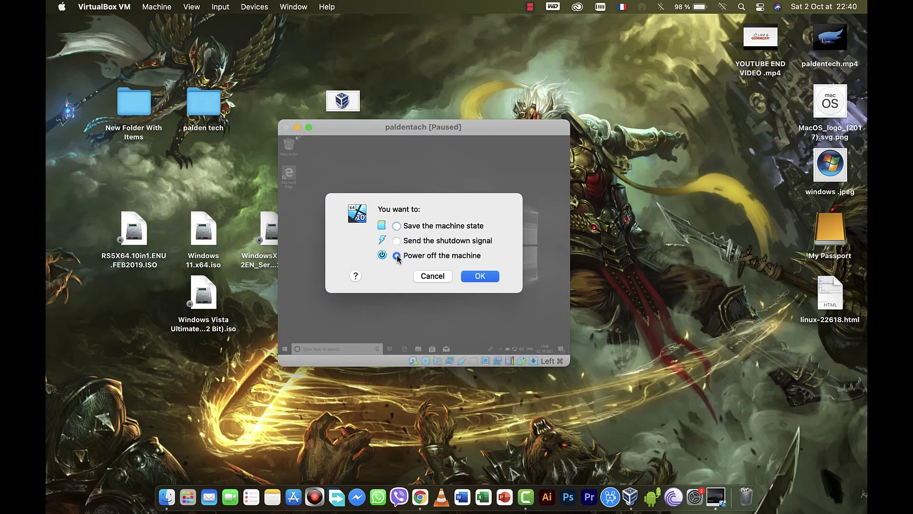
pyautogui.click(478, 278)
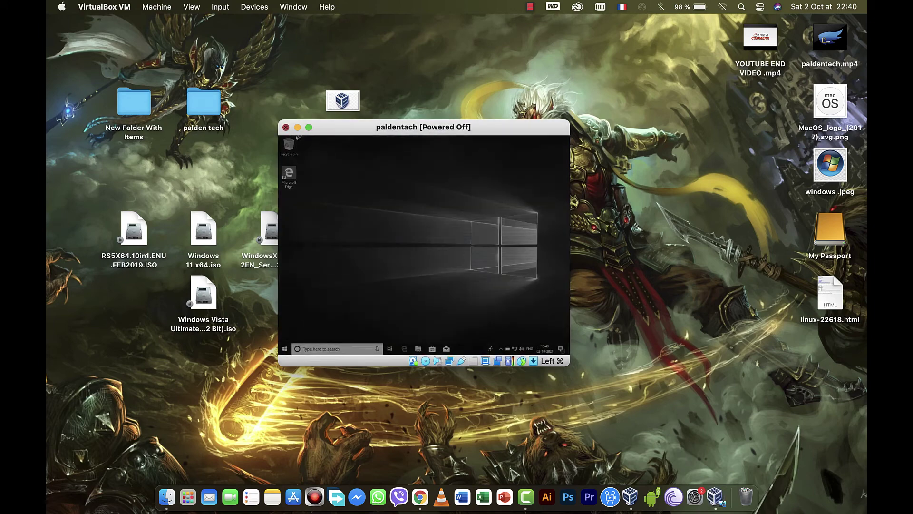
# - Remove the RS5X64.10in1.ENU.FEB2019.ISO optical drive attachment from the paldentach machine's storage settings
pyautogui.click(641, 490)
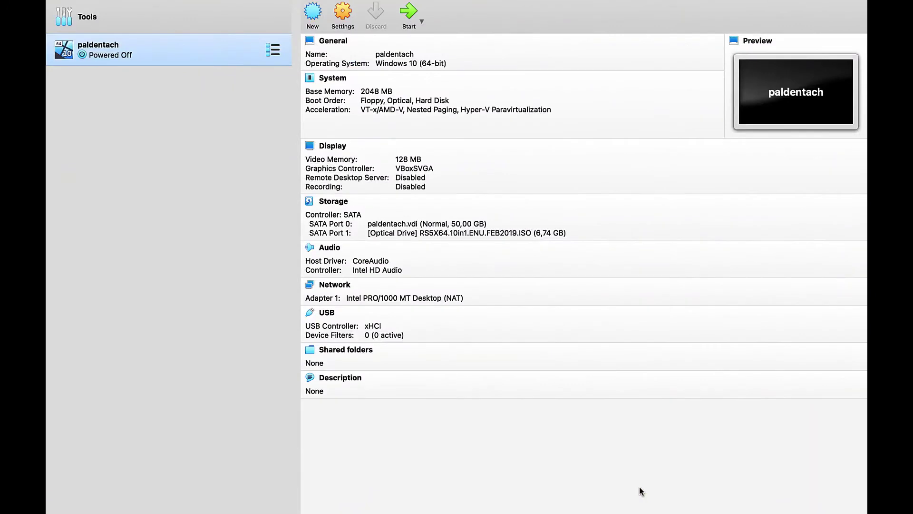
pyautogui.click(340, 18)
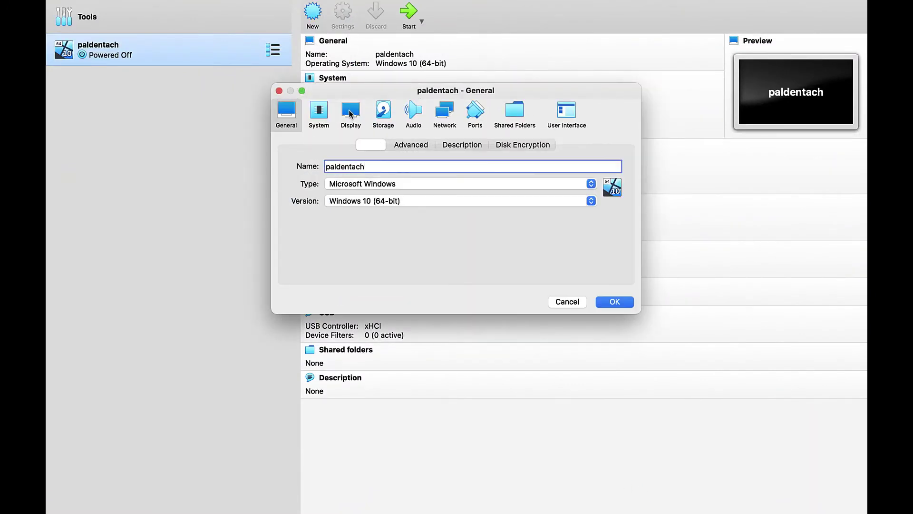
pyautogui.click(384, 110)
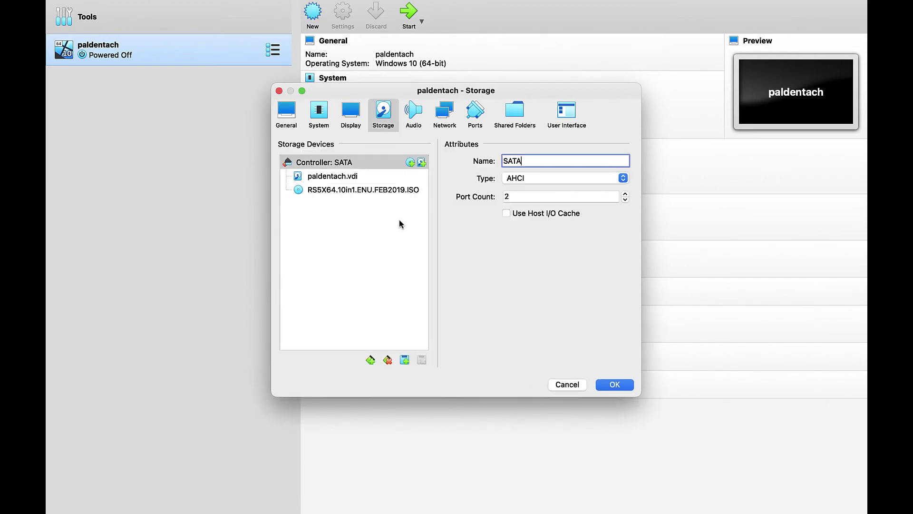
pyautogui.click(317, 192)
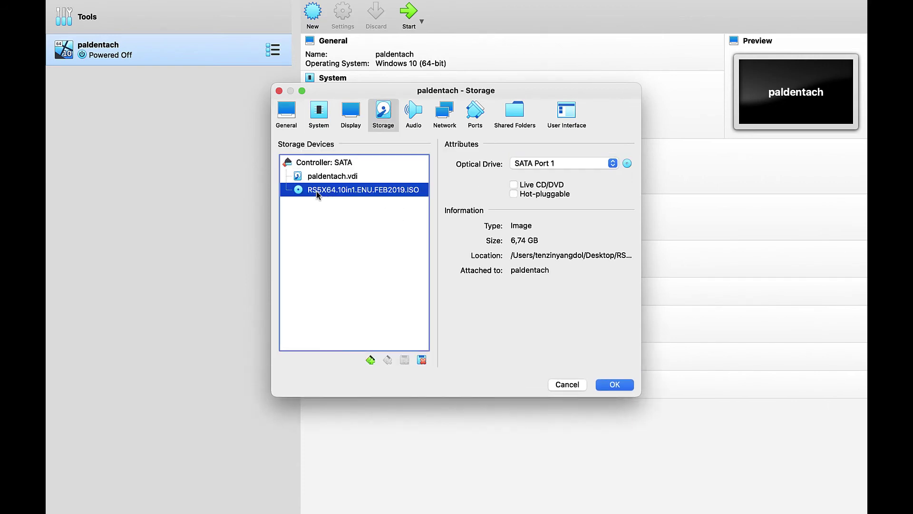
pyautogui.rightClick(373, 191)
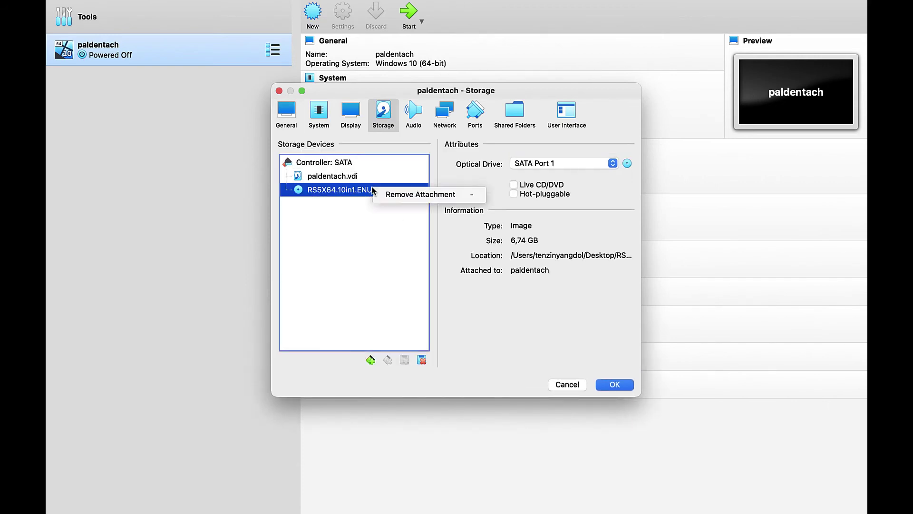
pyautogui.click(407, 195)
pyautogui.click(480, 270)
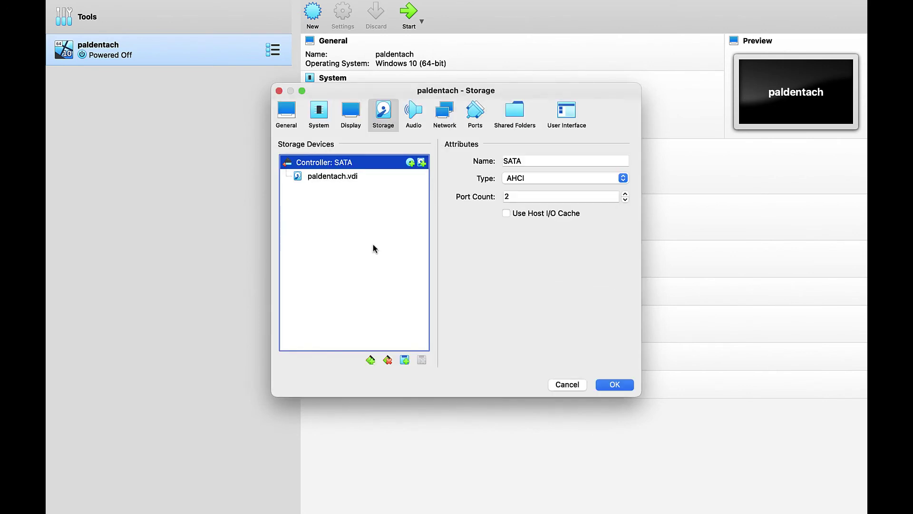
# - Add an empty optical drive to the SATA controller, save the settings and start the paldentach machine
pyautogui.click(410, 162)
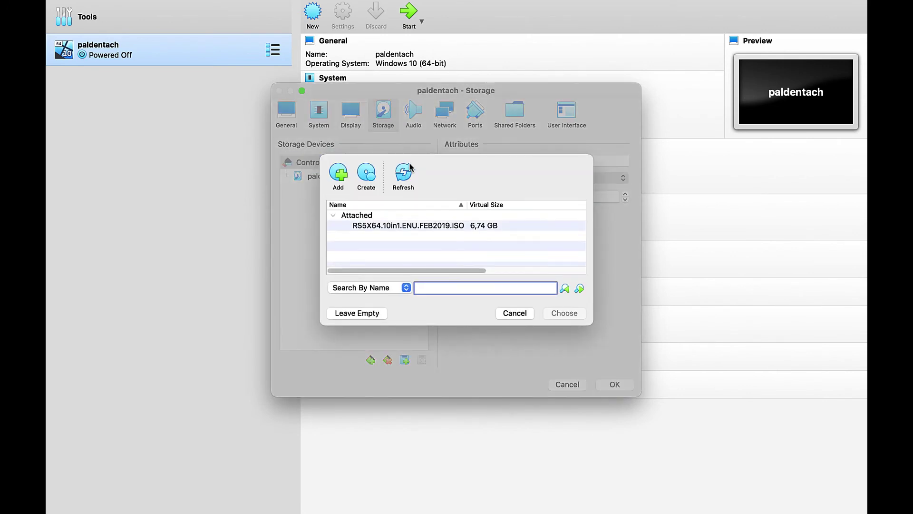
pyautogui.click(386, 226)
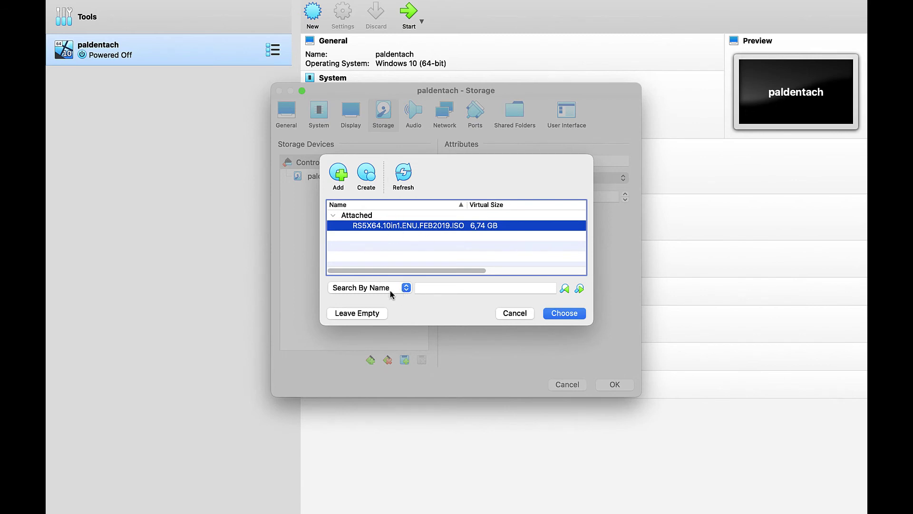
pyautogui.click(362, 314)
pyautogui.click(614, 385)
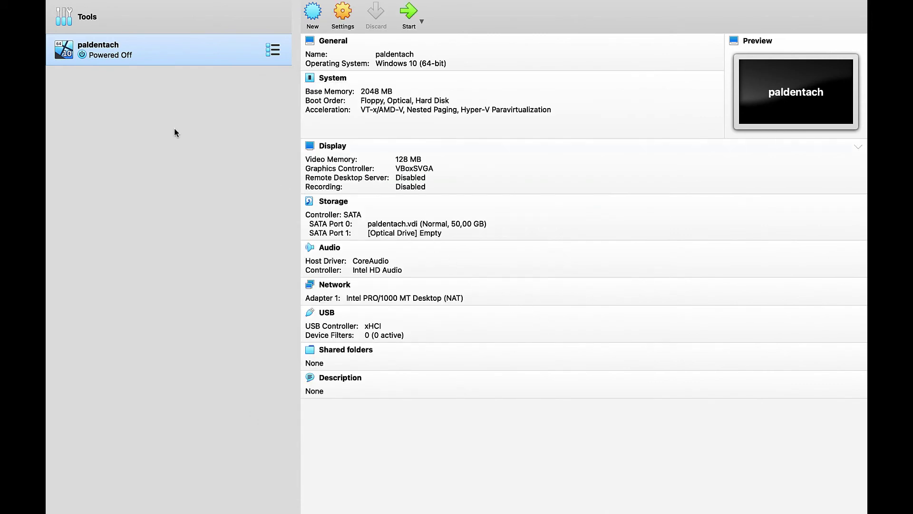
pyautogui.click(408, 14)
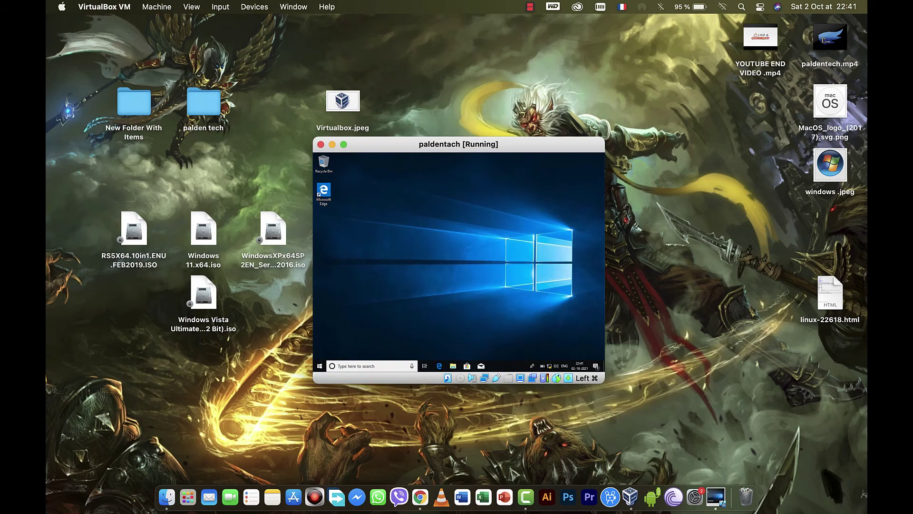
# - Switch the paldentach machine to full screen and open the Personalization settings in Windows
pyautogui.click(344, 145)
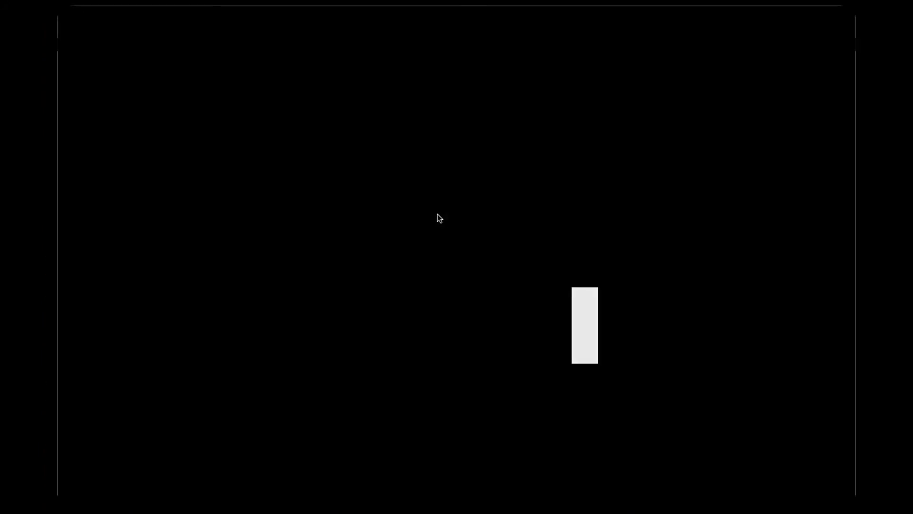
pyautogui.rightClick(364, 203)
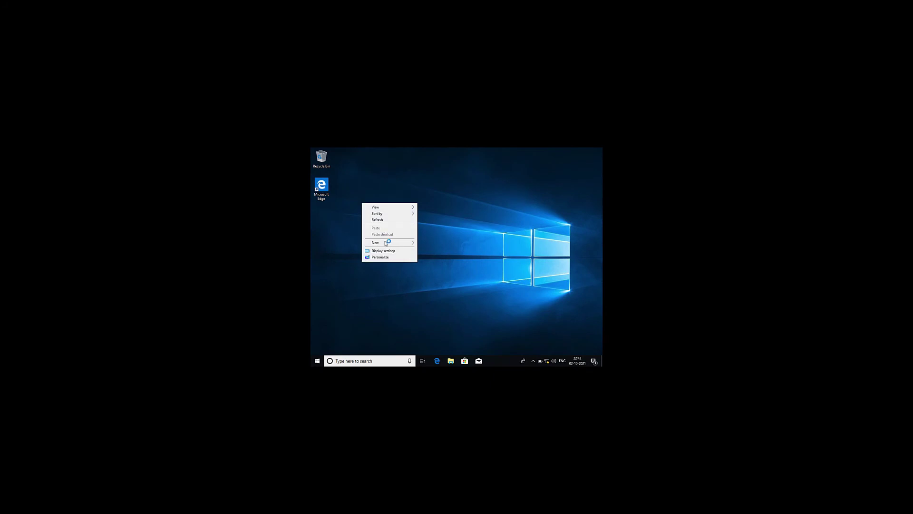
pyautogui.click(382, 259)
pyautogui.click(318, 361)
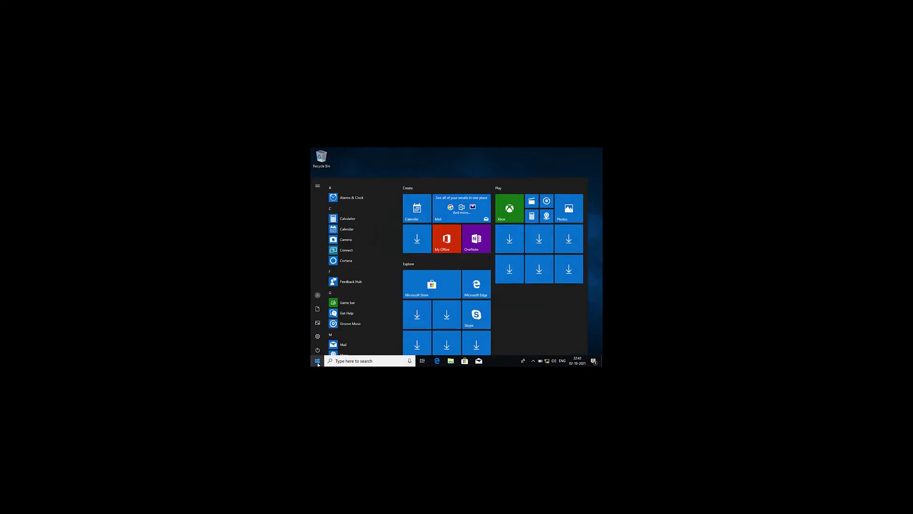
pyautogui.click(318, 334)
pyautogui.click(418, 303)
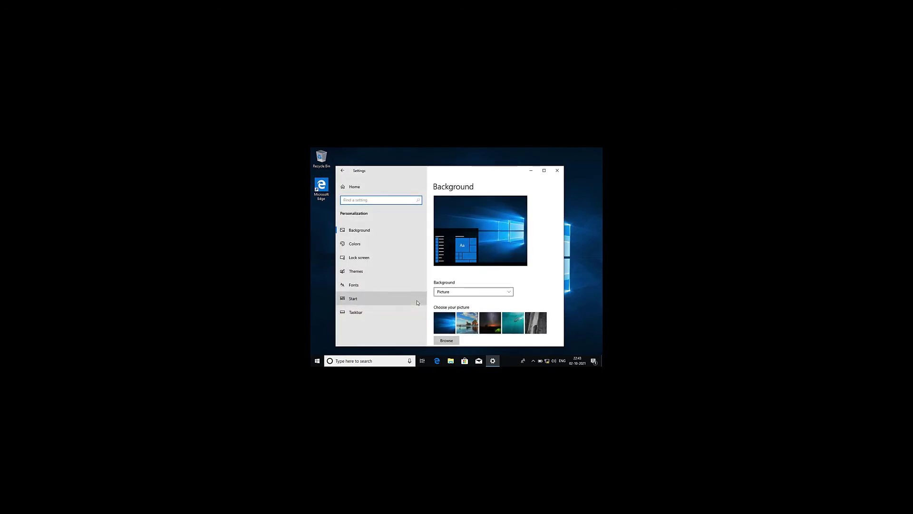
# - Enable the Computer, Network and Control Panel desktop icons from the Themes settings, apply the change and close Settings
pyautogui.click(358, 272)
pyautogui.scroll(-3, 443, 292)
pyautogui.scroll(-10, 443, 293)
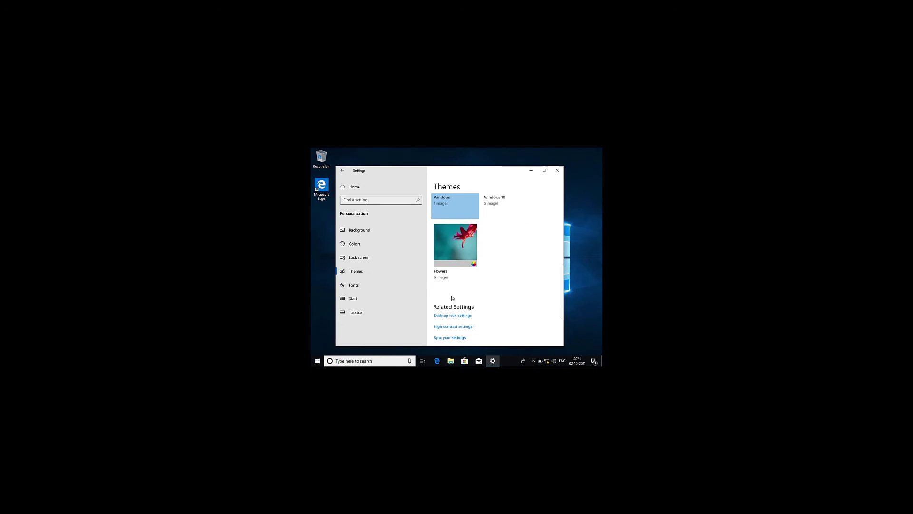
pyautogui.click(459, 245)
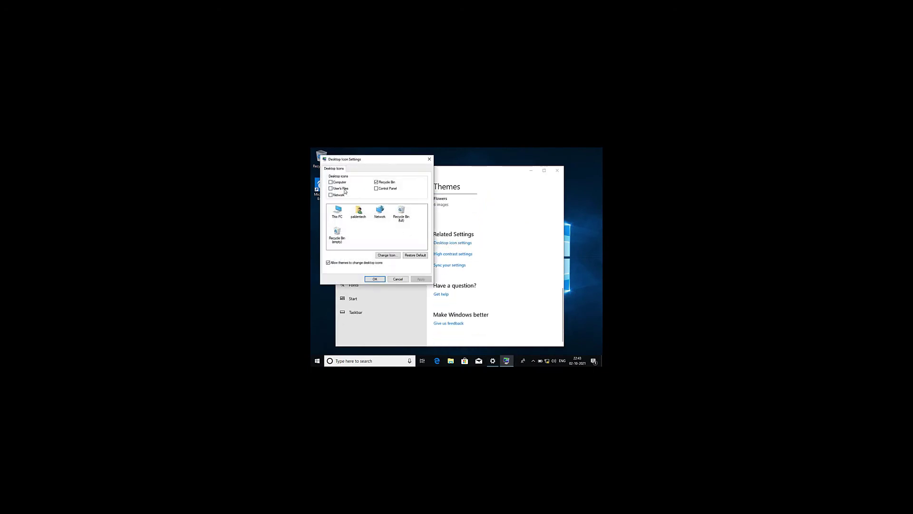
pyautogui.click(340, 183)
pyautogui.click(421, 280)
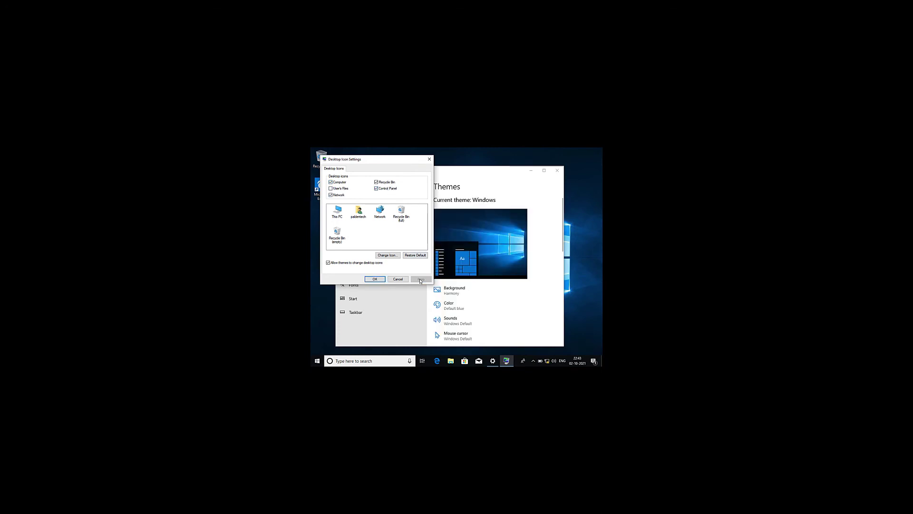
pyautogui.click(375, 279)
pyautogui.click(557, 171)
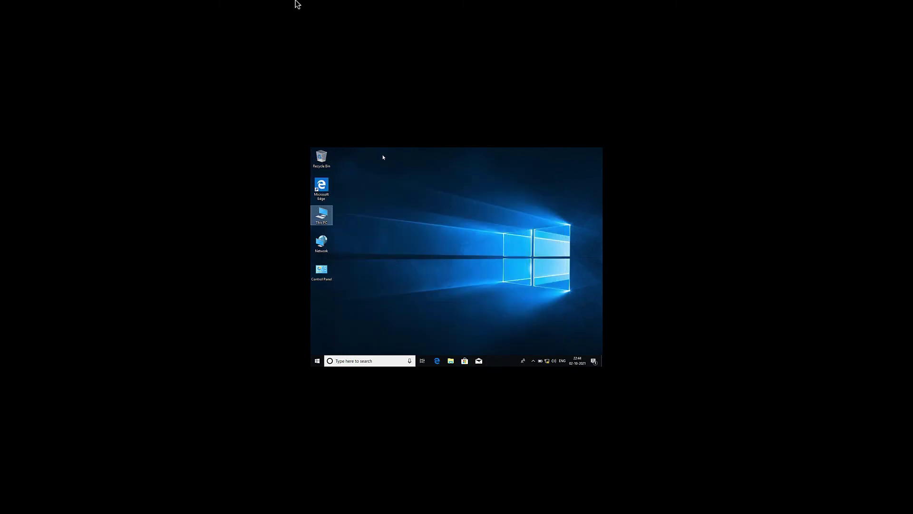
# - Insert the Guest Additions CD image into the running paldentach machine
pyautogui.moveTo(290, 3)
pyautogui.click(255, 7)
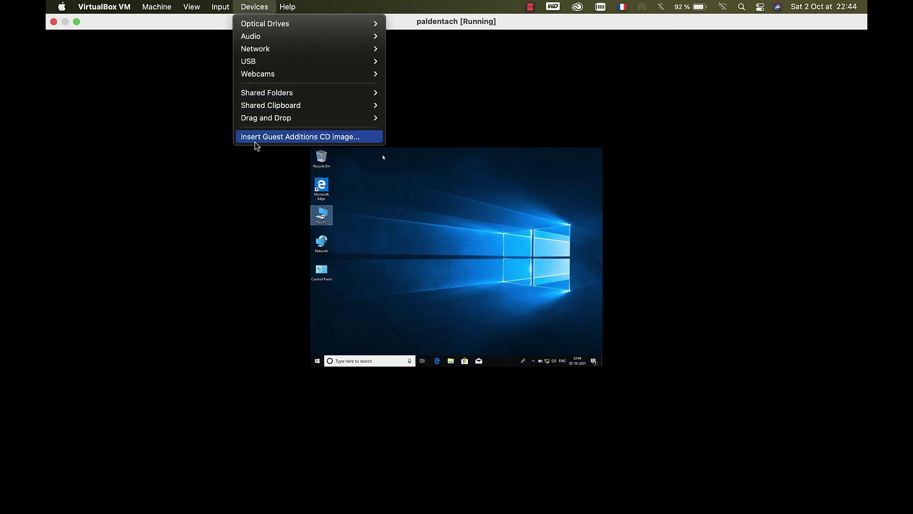
pyautogui.click(286, 137)
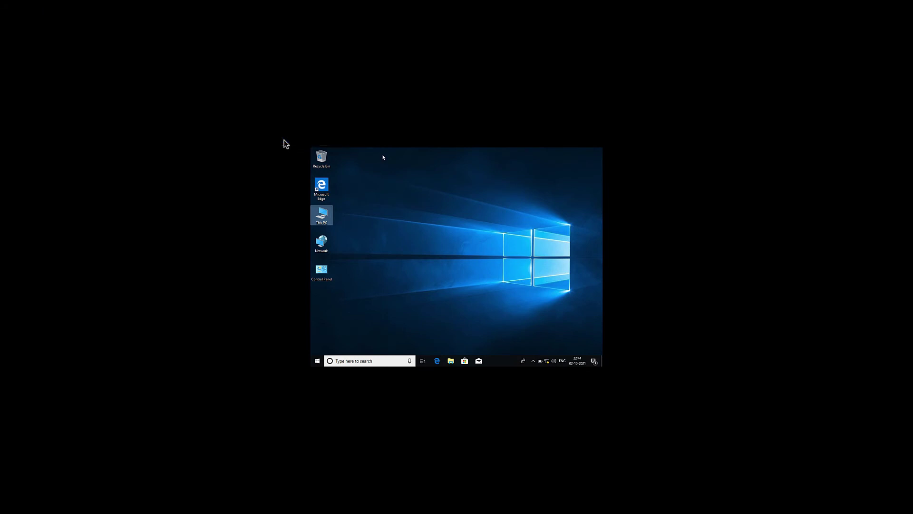
# - Launch the Guest Additions installer from the CD drive in This PC and allow it to make changes
pyautogui.doubleClick(325, 219)
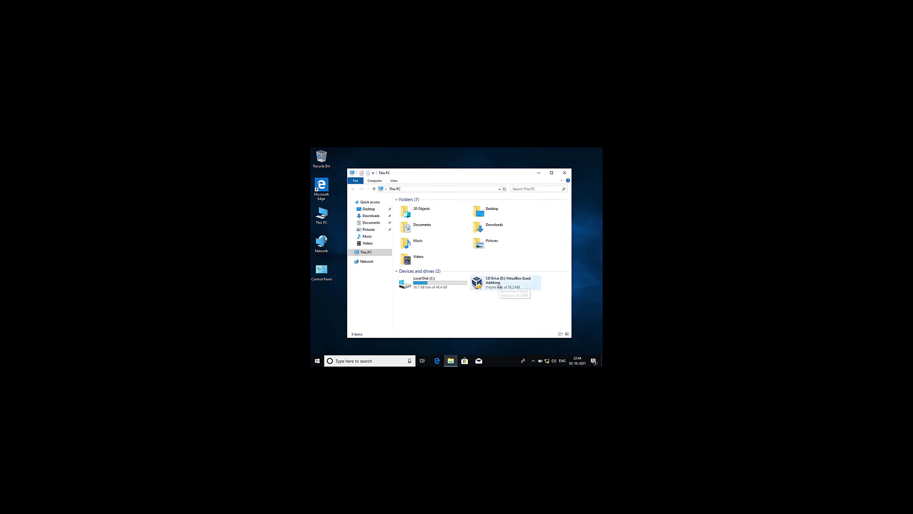
pyautogui.click(495, 282)
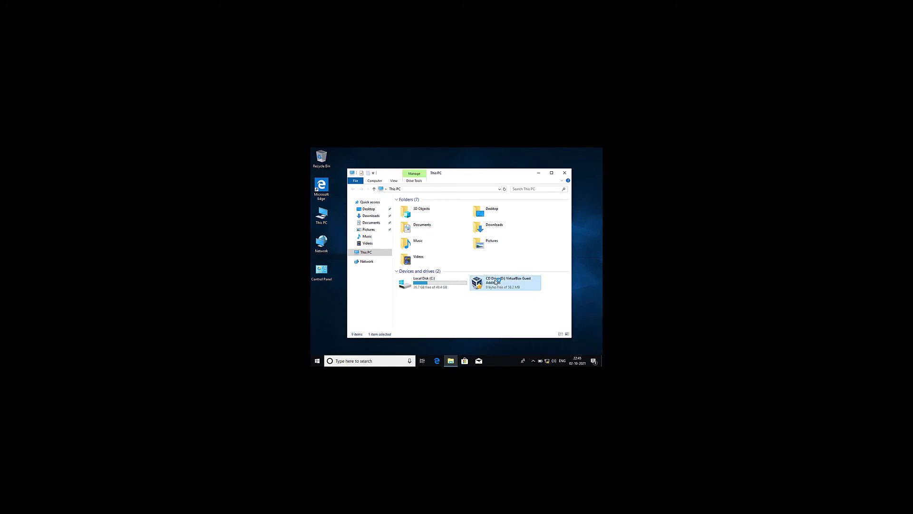
pyautogui.doubleClick(495, 282)
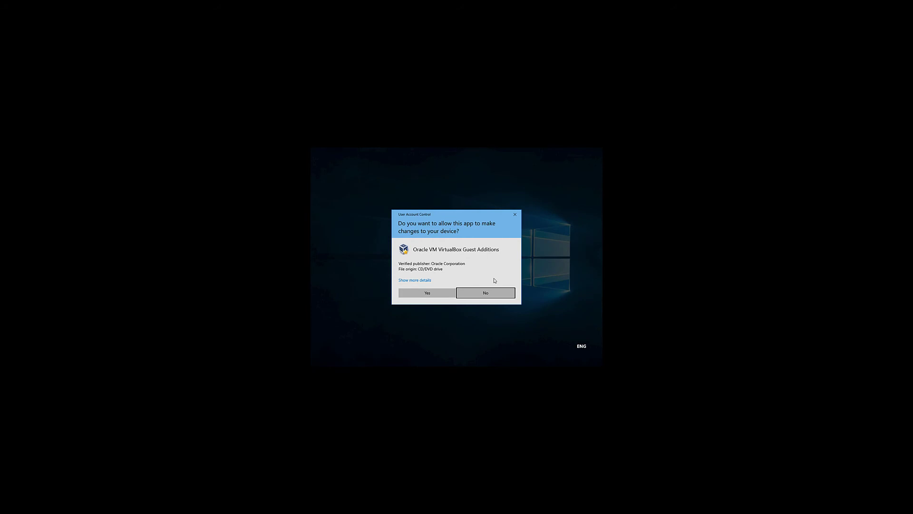
pyautogui.click(443, 294)
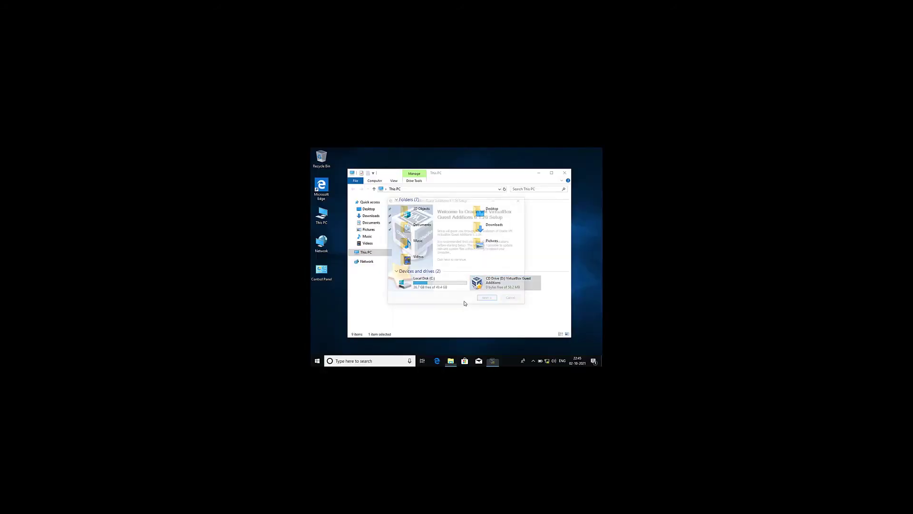
# - Install VirtualBox Guest Additions with the default components, approve the Oracle Corporation device software and complete the setup
pyautogui.click(486, 300)
pyautogui.click(485, 300)
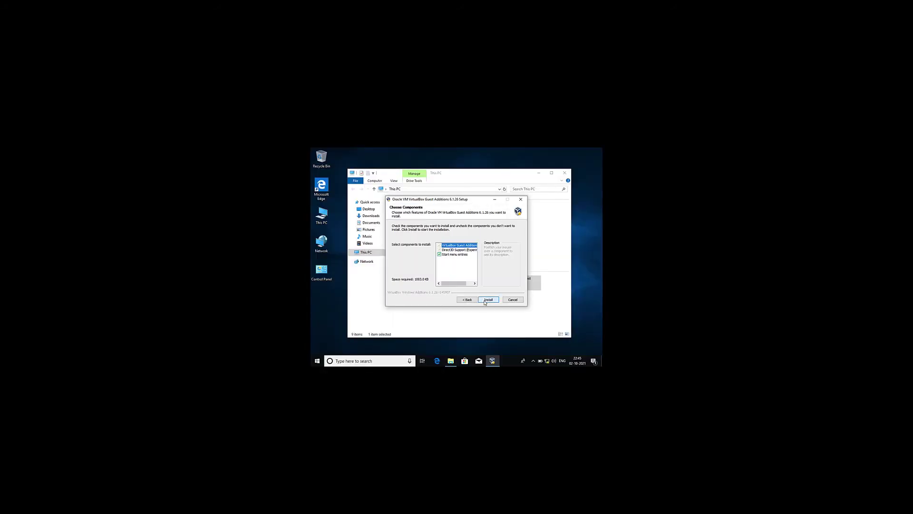
pyautogui.click(488, 300)
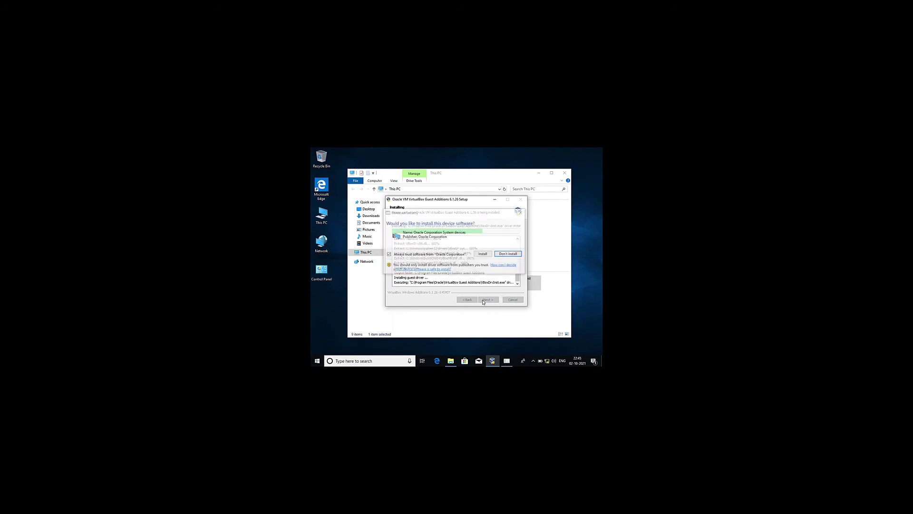
pyautogui.click(481, 254)
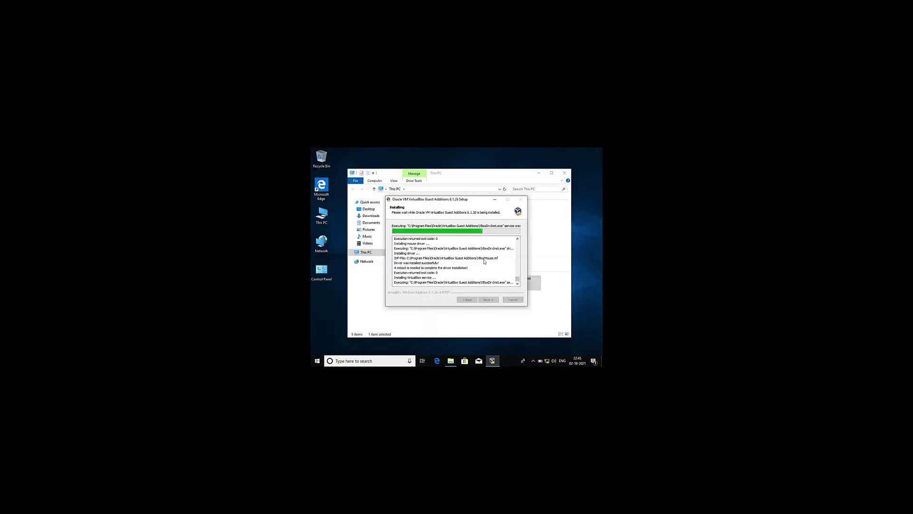
pyautogui.click(489, 299)
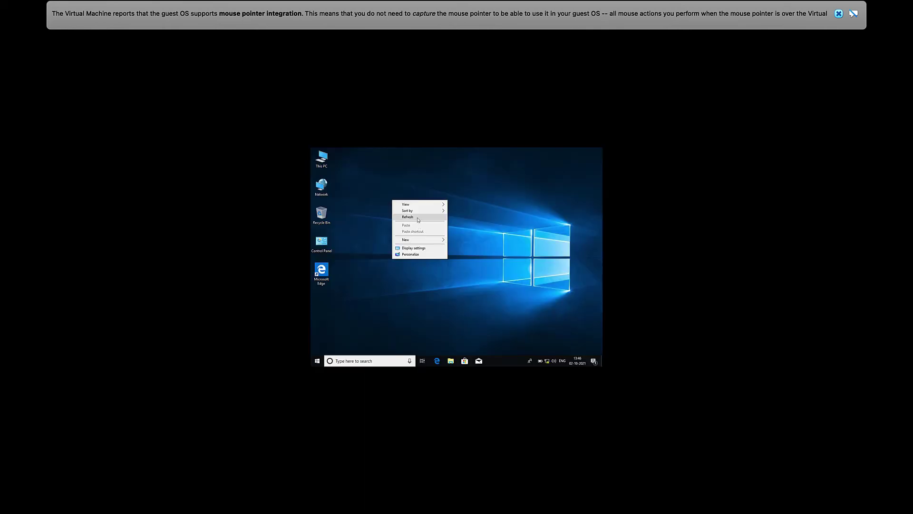
# - Refresh the desktop, set the Windows display scaling to 150% and apply the fix for blurry apps
pyautogui.click(418, 219)
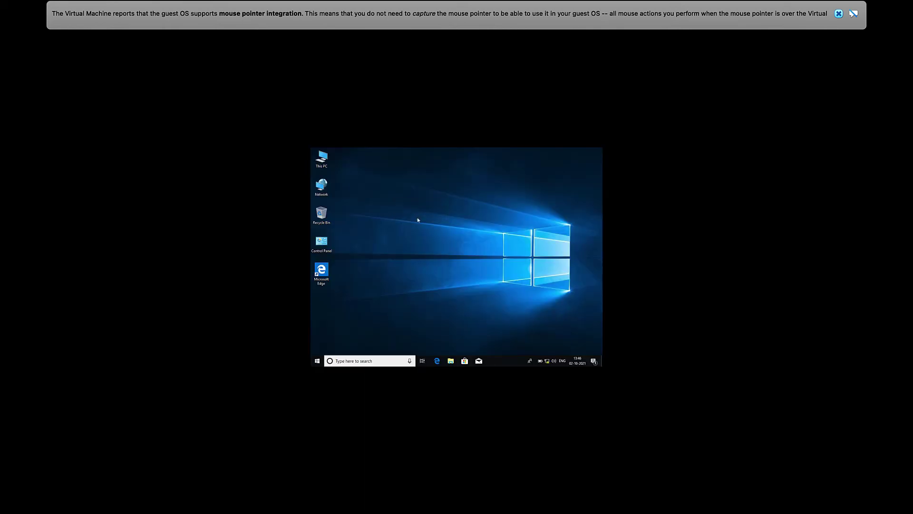
pyautogui.rightClick(414, 193)
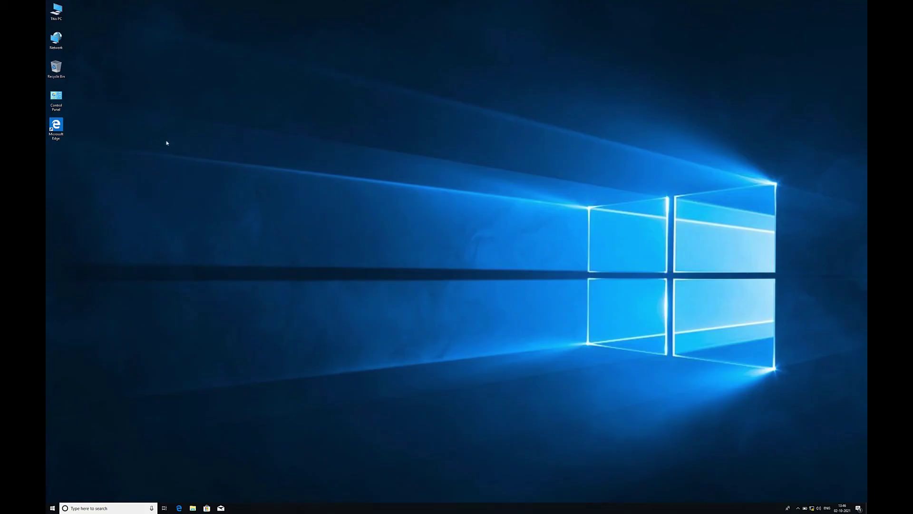
pyautogui.rightClick(174, 68)
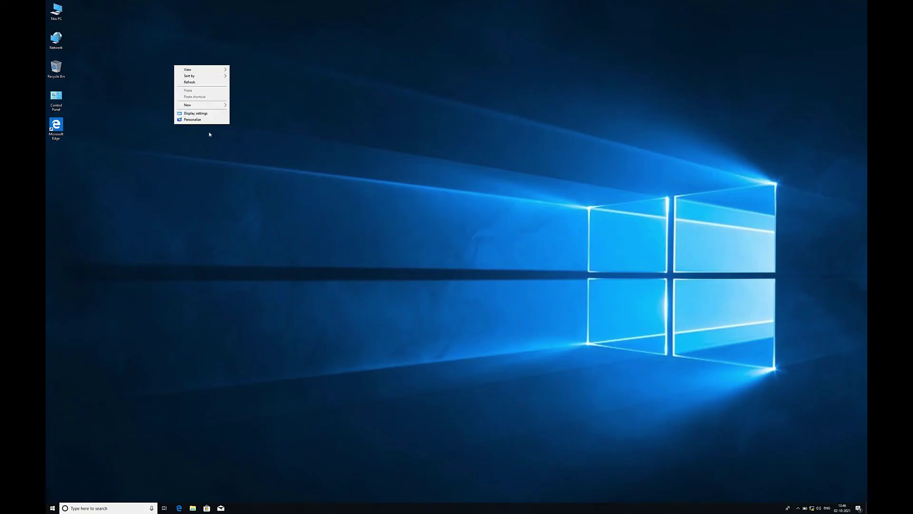
pyautogui.click(210, 118)
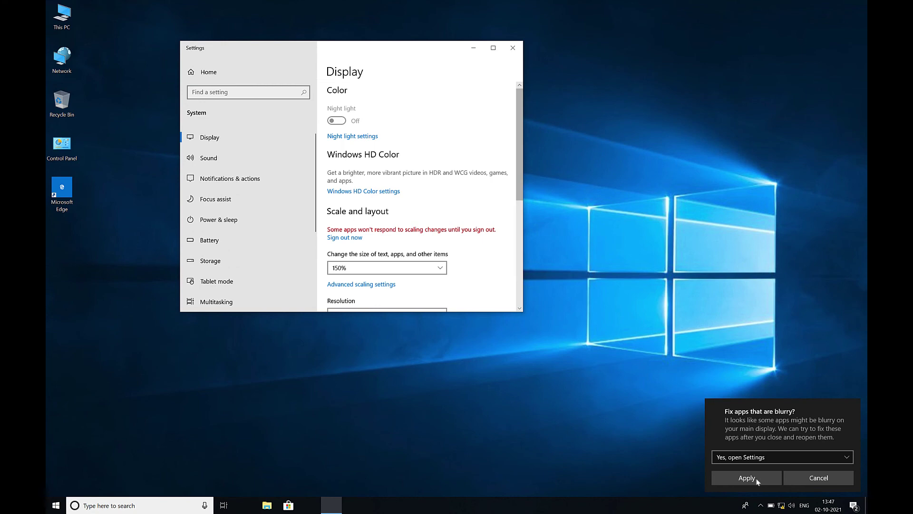
pyautogui.click(746, 478)
# - Examine the scale, resolution and multiple-display options in the Display settings, and refresh the desktop
pyautogui.scroll(-3, 372, 272)
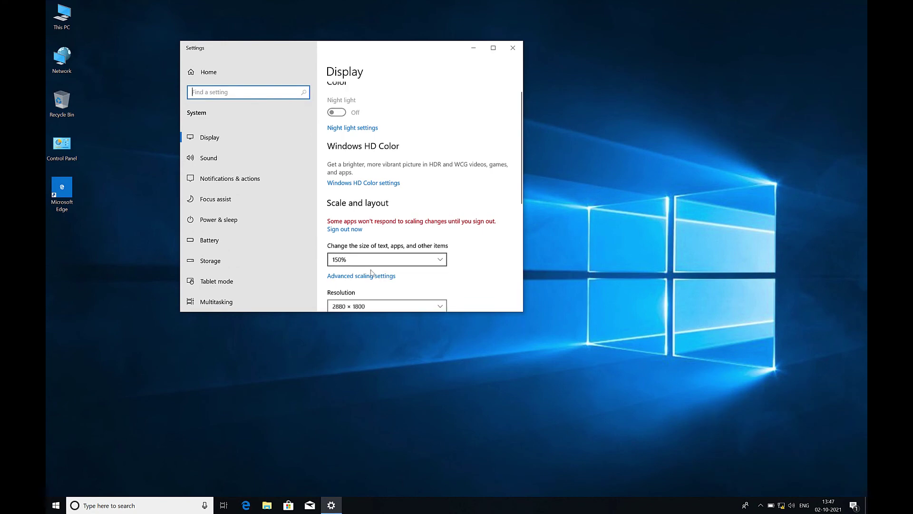
pyautogui.scroll(1, 372, 272)
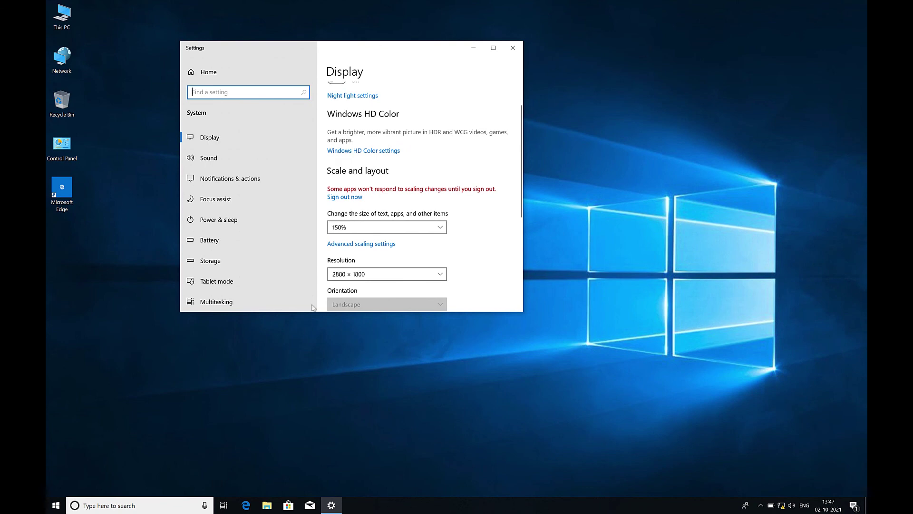
pyautogui.rightClick(125, 128)
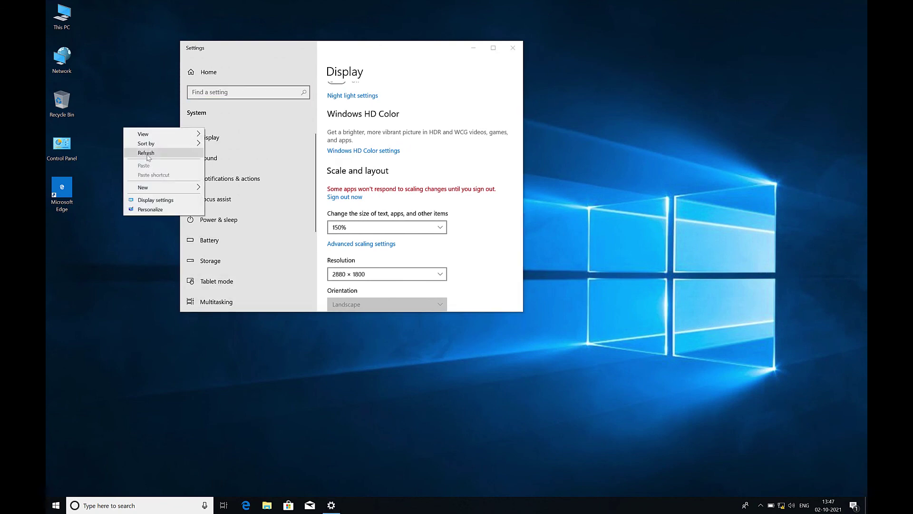
pyautogui.click(148, 155)
pyautogui.scroll(-1, 378, 242)
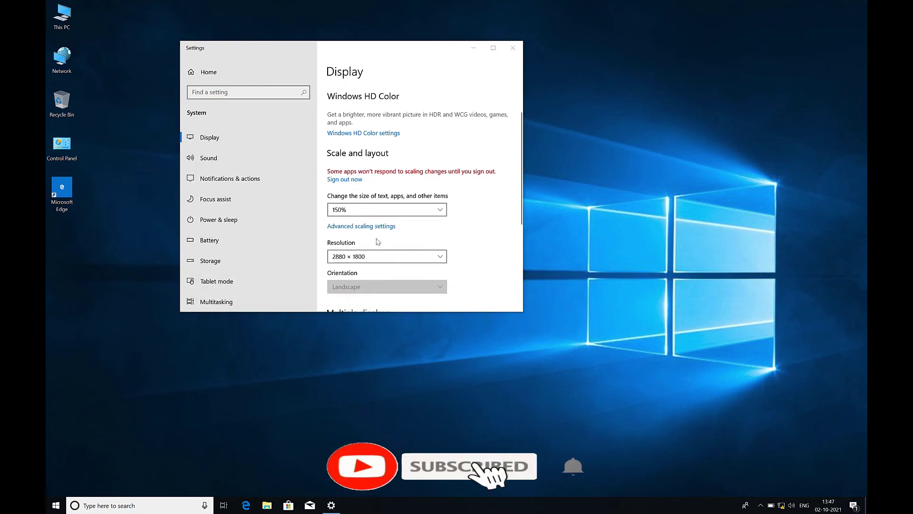
pyautogui.scroll(-4, 378, 241)
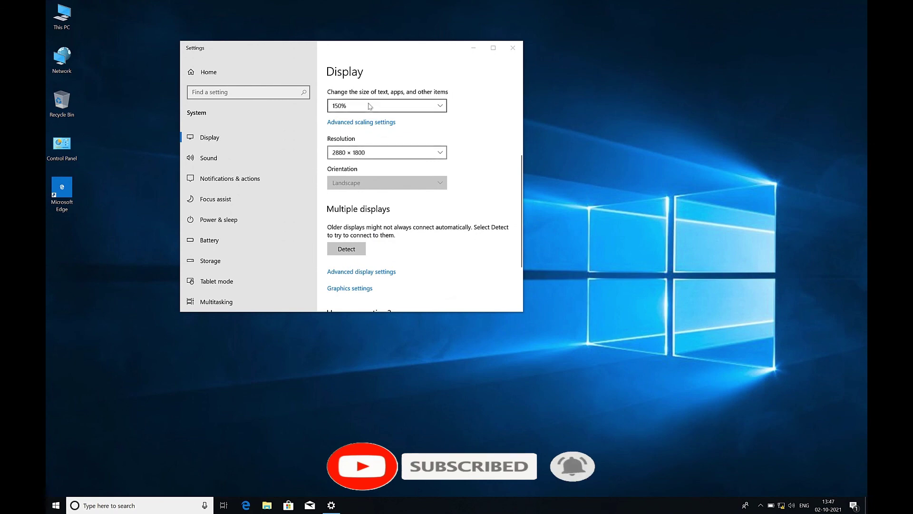
pyautogui.scroll(2, 370, 106)
pyautogui.scroll(5, 363, 148)
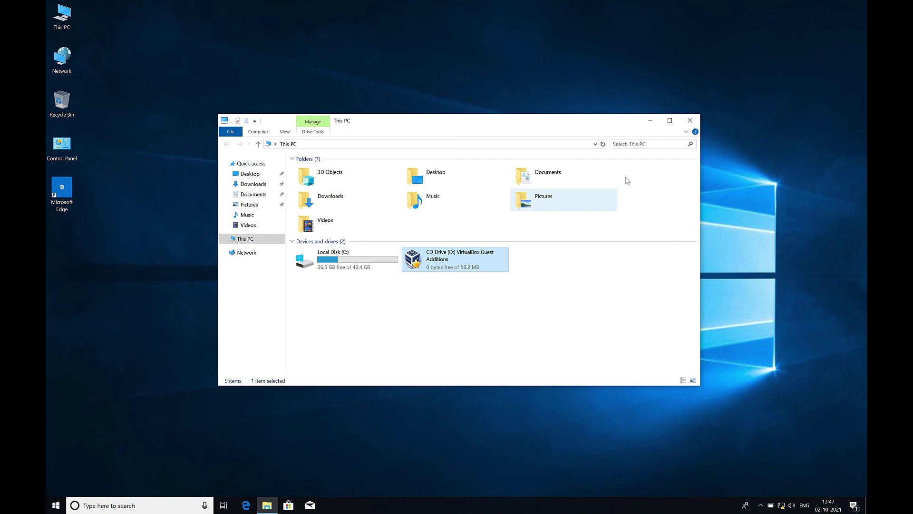
# - Close the This PC window and shut down Windows in the virtual machine
pyautogui.click(690, 121)
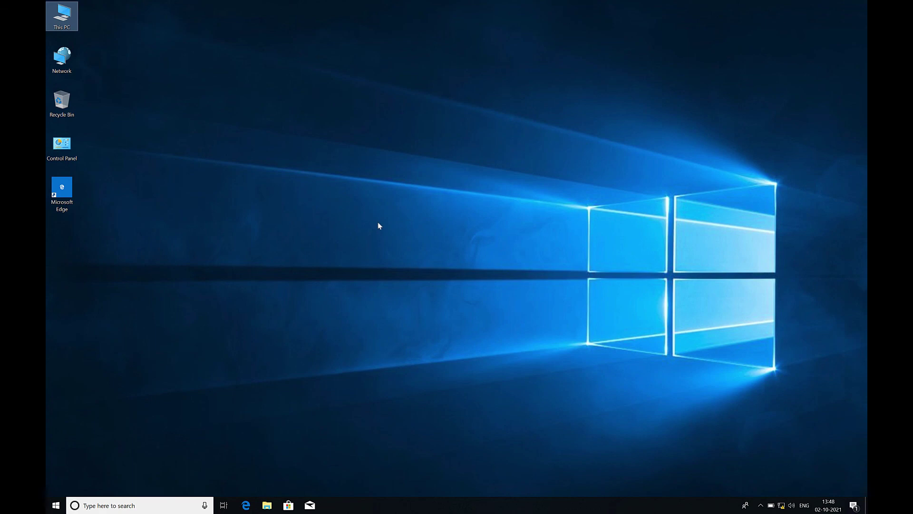
pyautogui.moveTo(328, 5)
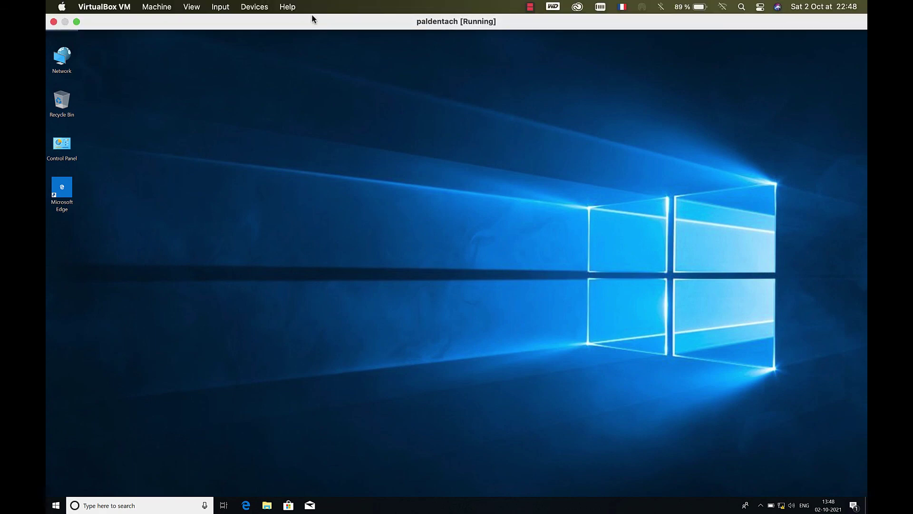
pyautogui.click(48, 510)
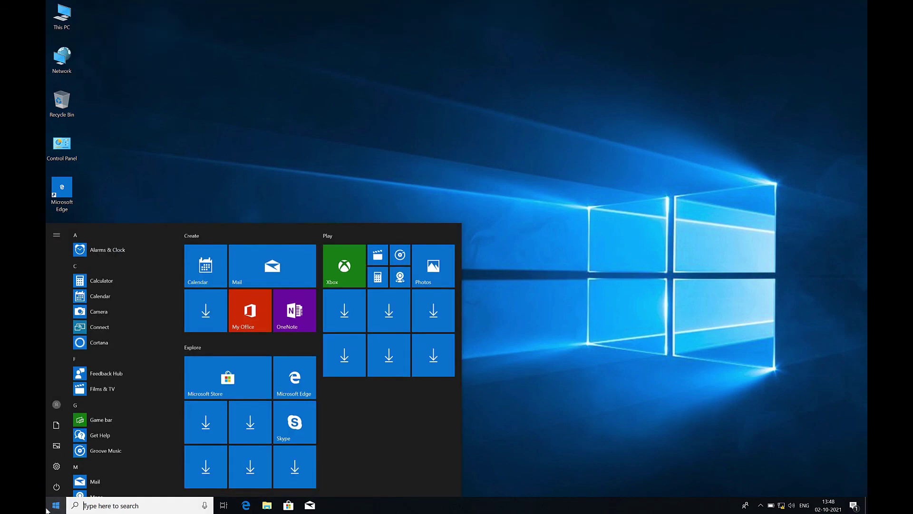
pyautogui.click(62, 489)
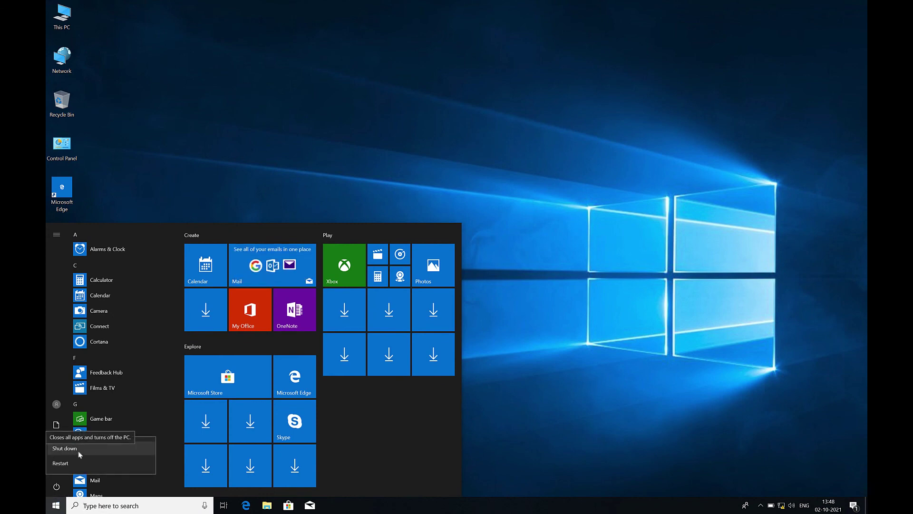
pyautogui.click(64, 448)
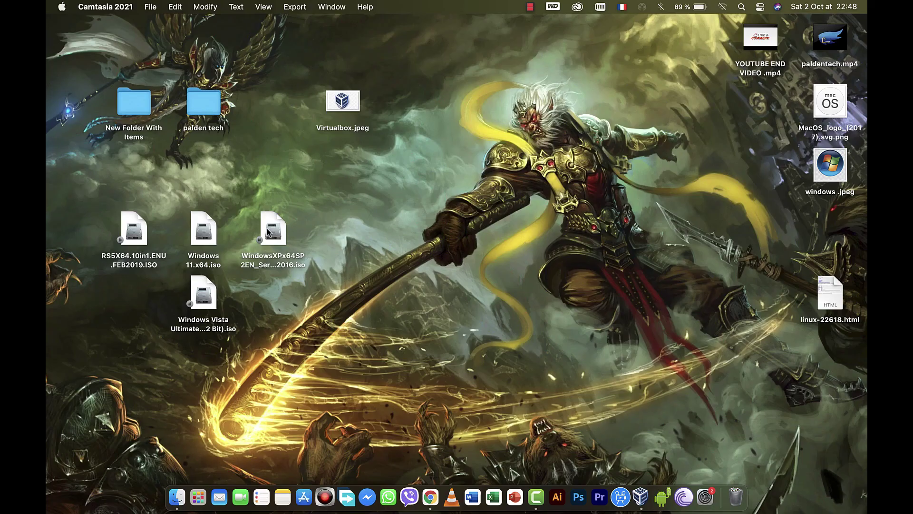
# - Move the WindowsXPx64 ISO next to the Windows Vista ISO on the Mac desktop and clean up the icons
pyautogui.moveTo(266, 228); pyautogui.dragTo(262, 278)
pyautogui.rightClick(423, 212)
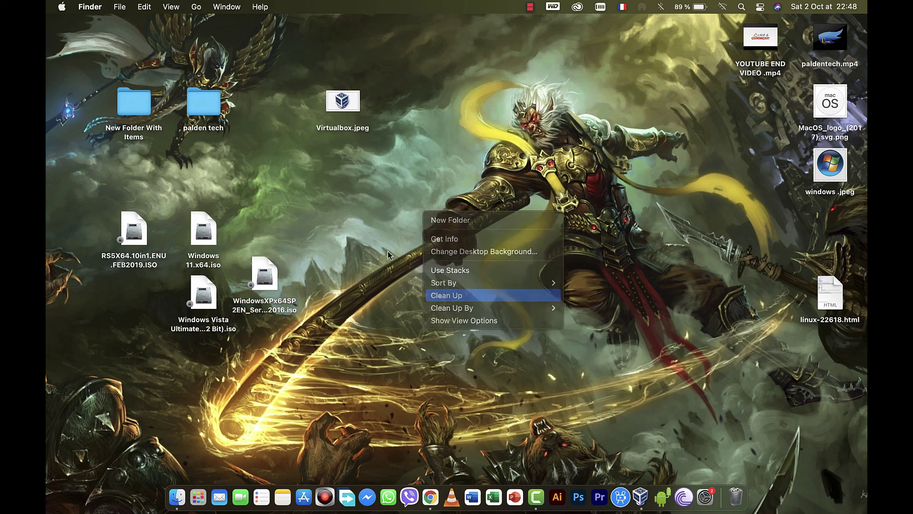
pyautogui.press('Return')
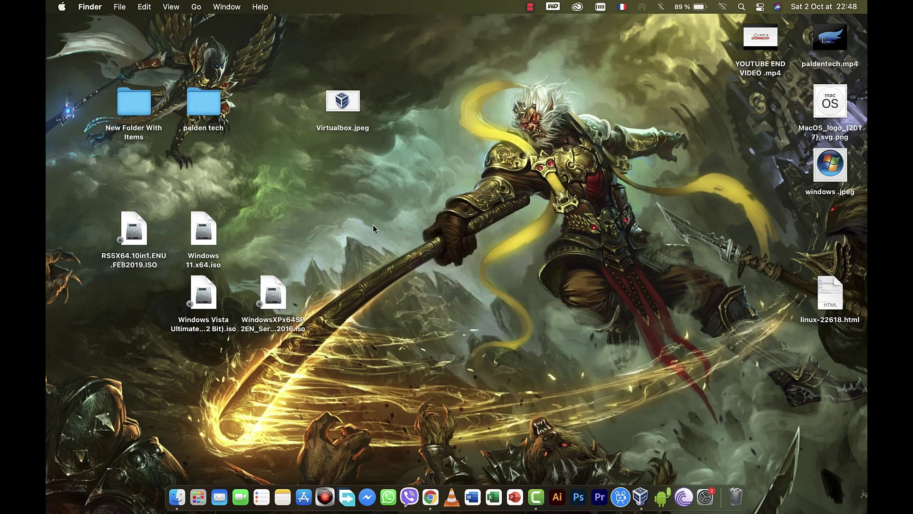